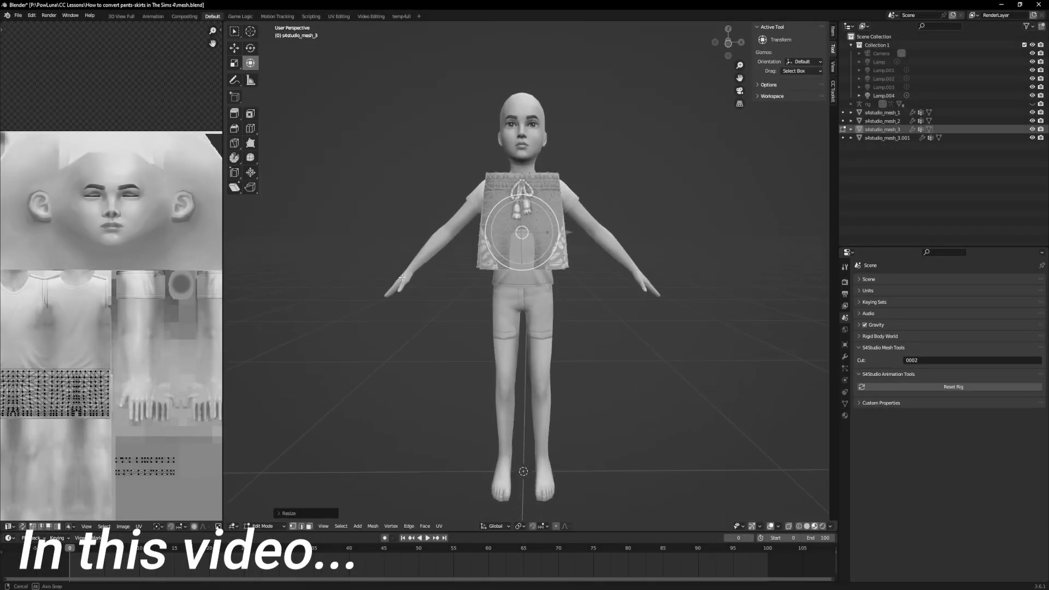
key(g)
key(z)
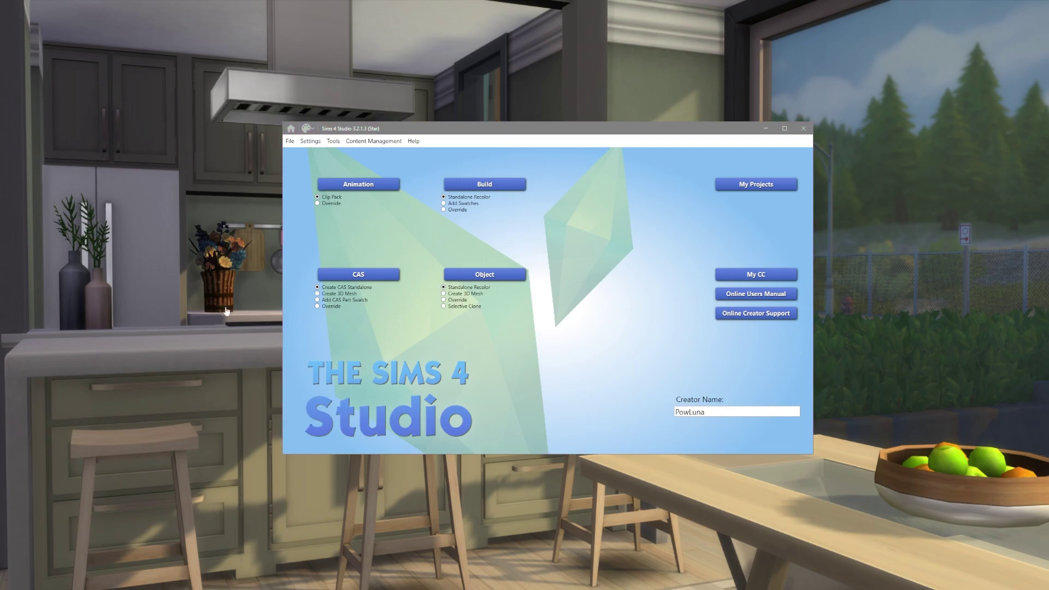
click(581, 329)
click(580, 329)
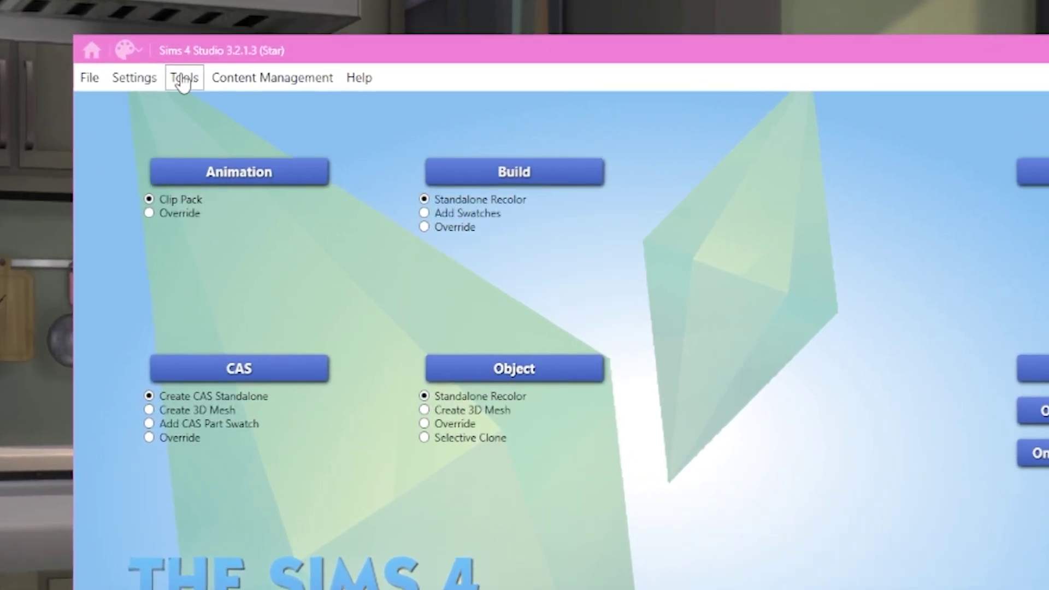
Open the CAS category of the game content browser
click(184, 84)
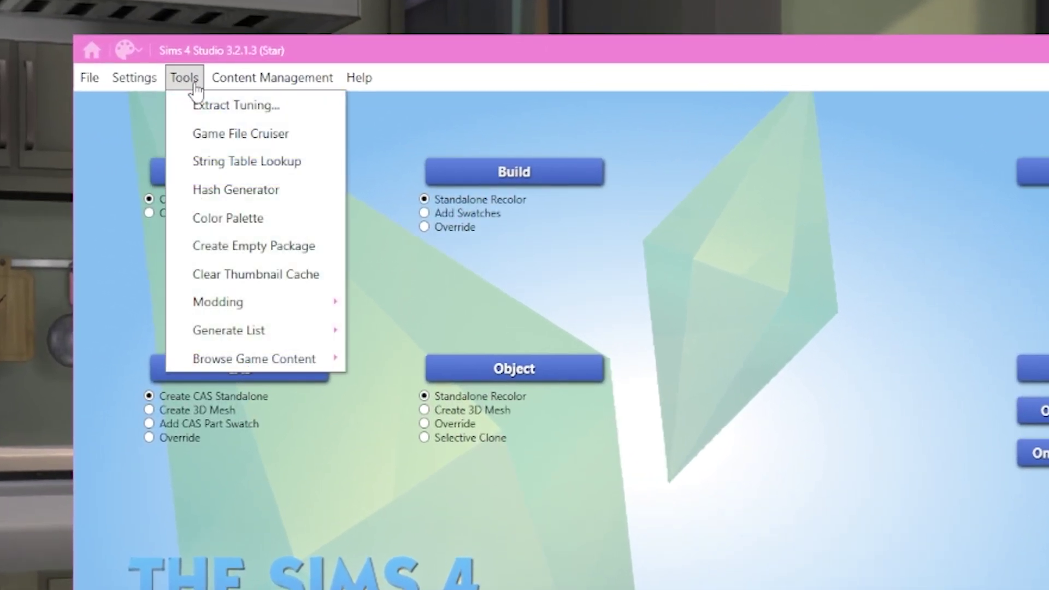
mouse_move(304, 365)
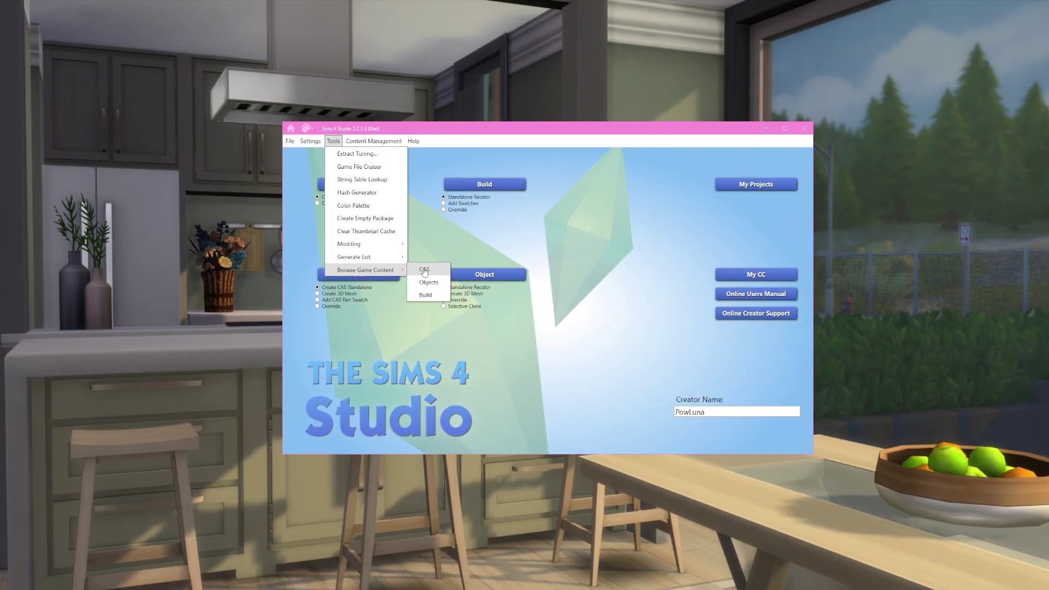
click(424, 270)
Filter the catalogue to part type Unterteile and age Erwachsene, and select the green drawstring shorts with patterned sides
click(283, 75)
click(229, 26)
click(205, 113)
click(132, 24)
click(129, 47)
drag(519, 56, 519, 502)
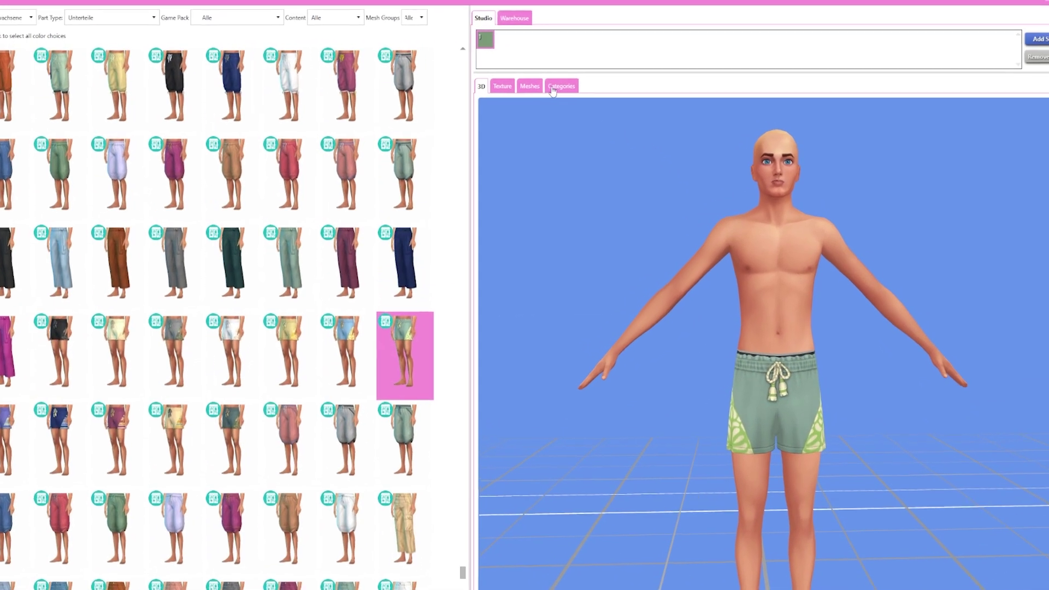
Change the shorts' age flags from the adult groups to Child only and check the fit on the 3D child model
click(604, 82)
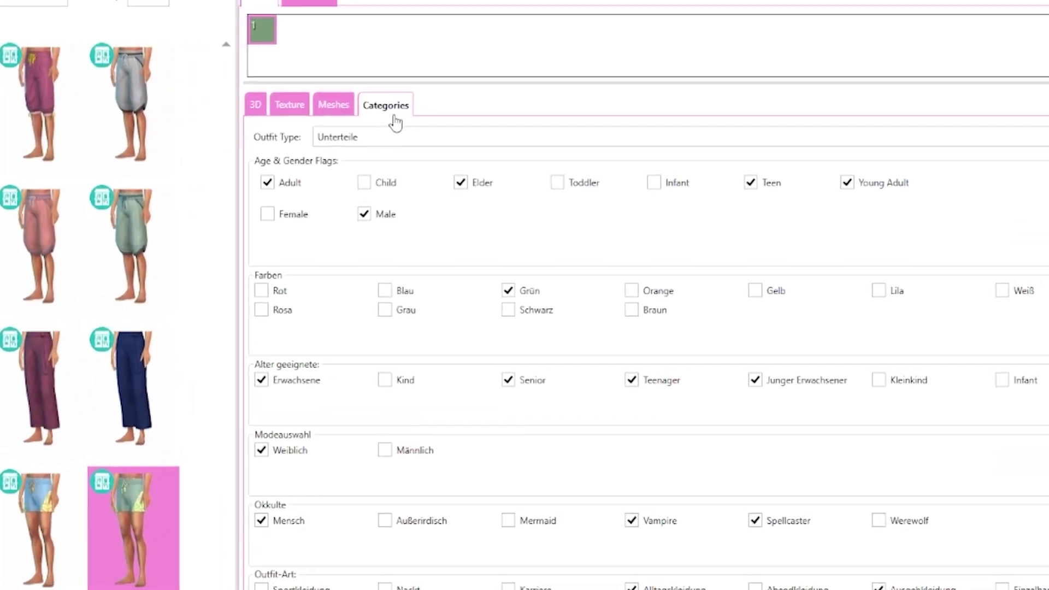
click(285, 189)
click(483, 188)
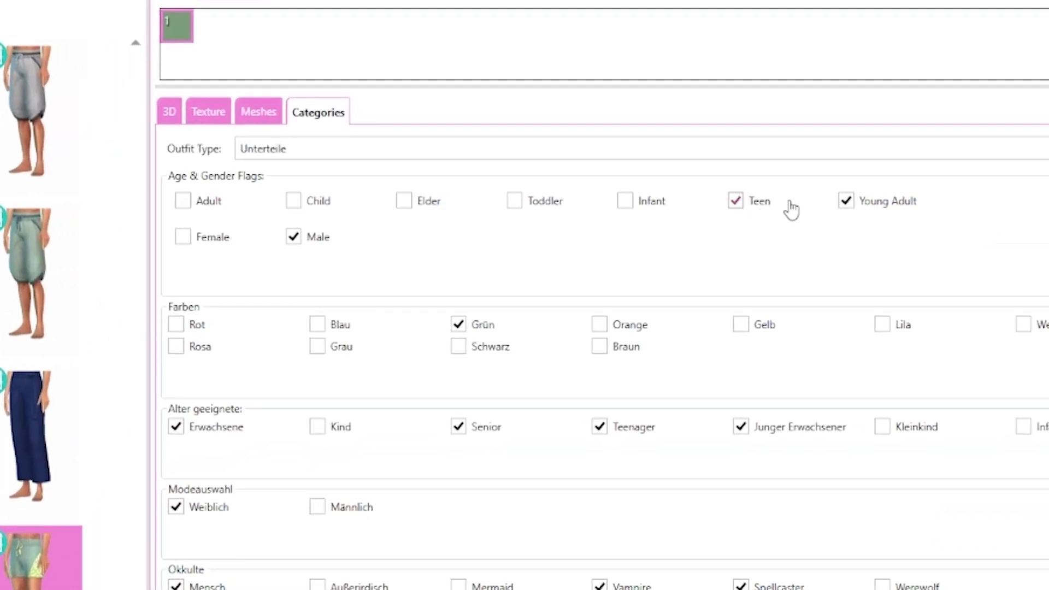
click(846, 200)
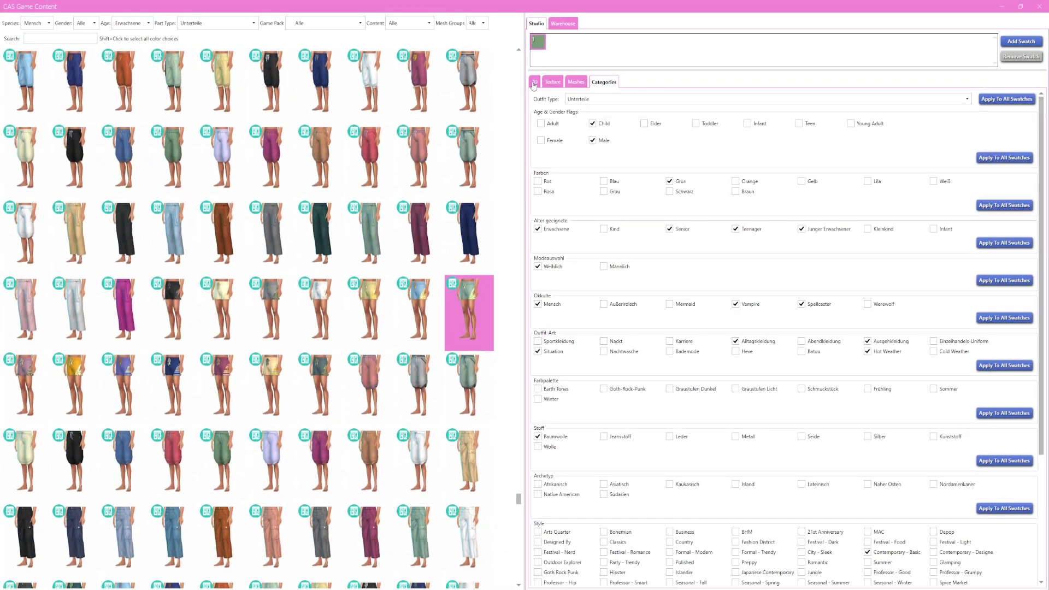
click(534, 83)
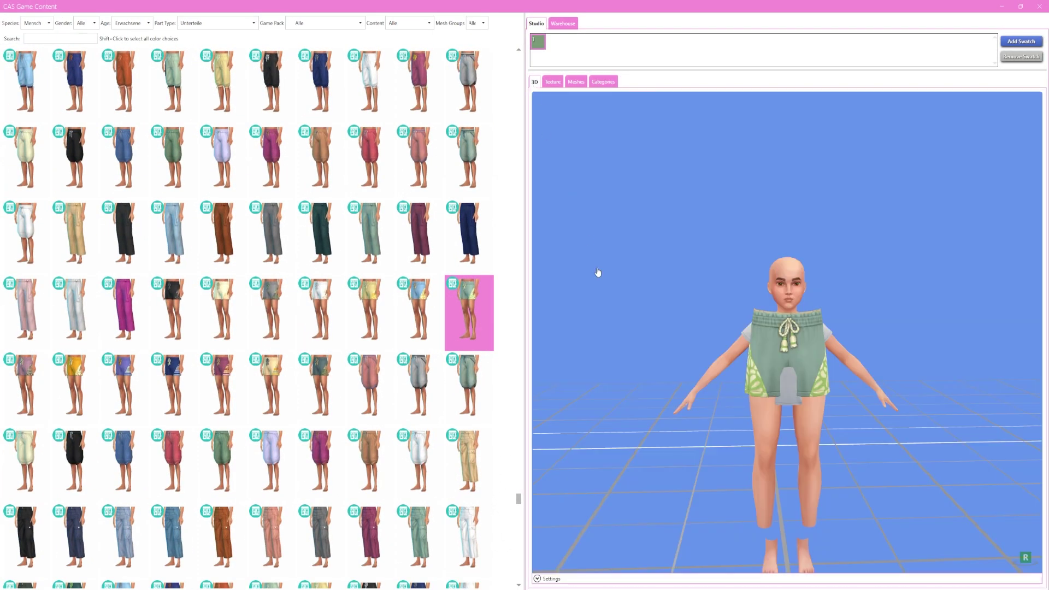
drag(683, 408, 672, 351)
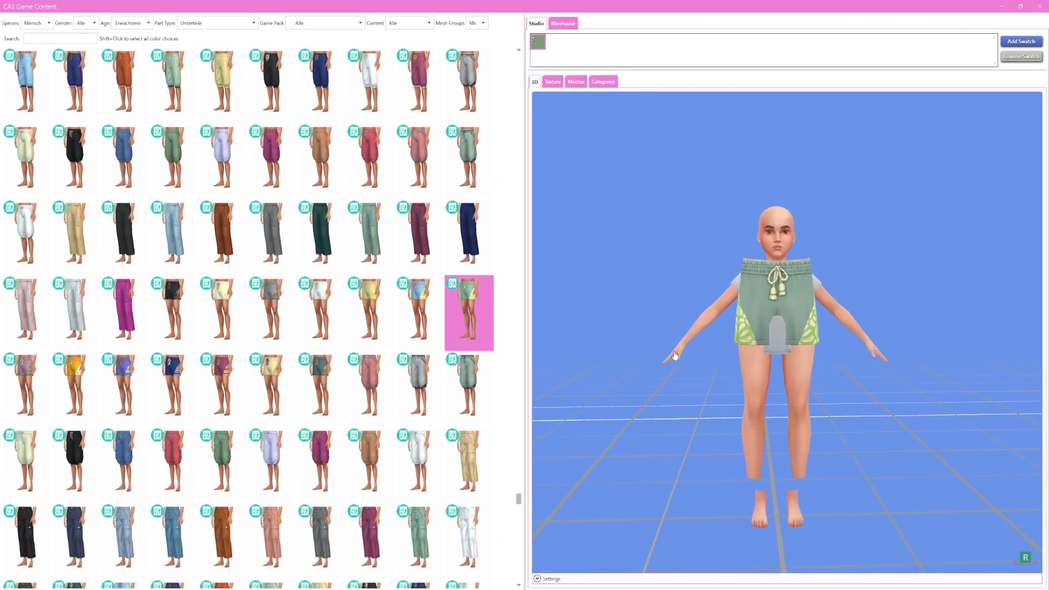
Export the shorts' LOD 0 mesh as mesh.blend
click(577, 83)
click(787, 135)
text(mesh)
key(Return)
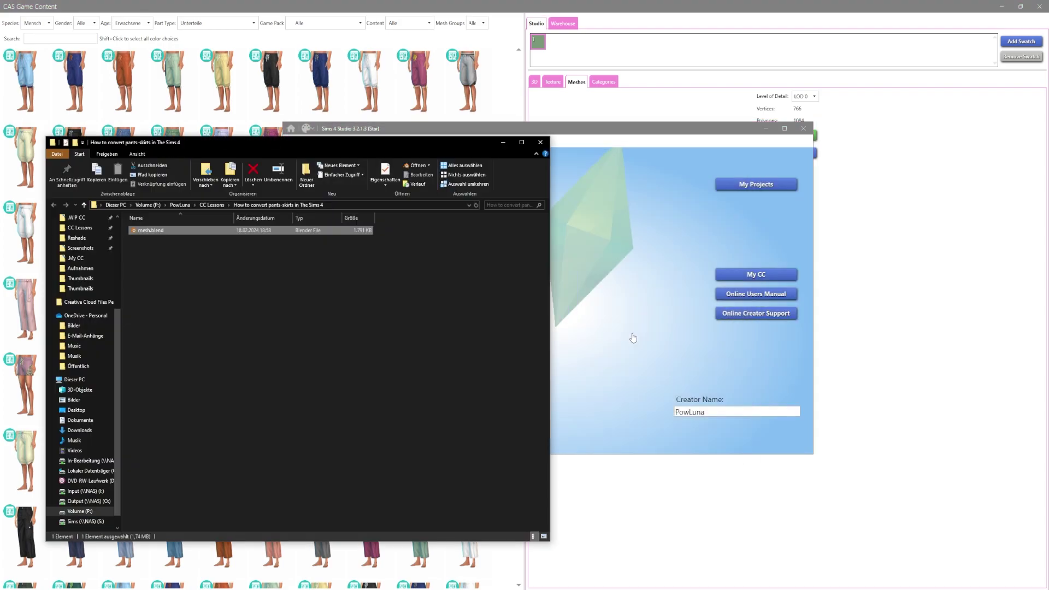
click(633, 338)
Export the shorts' diffuse texture to an image file
click(552, 82)
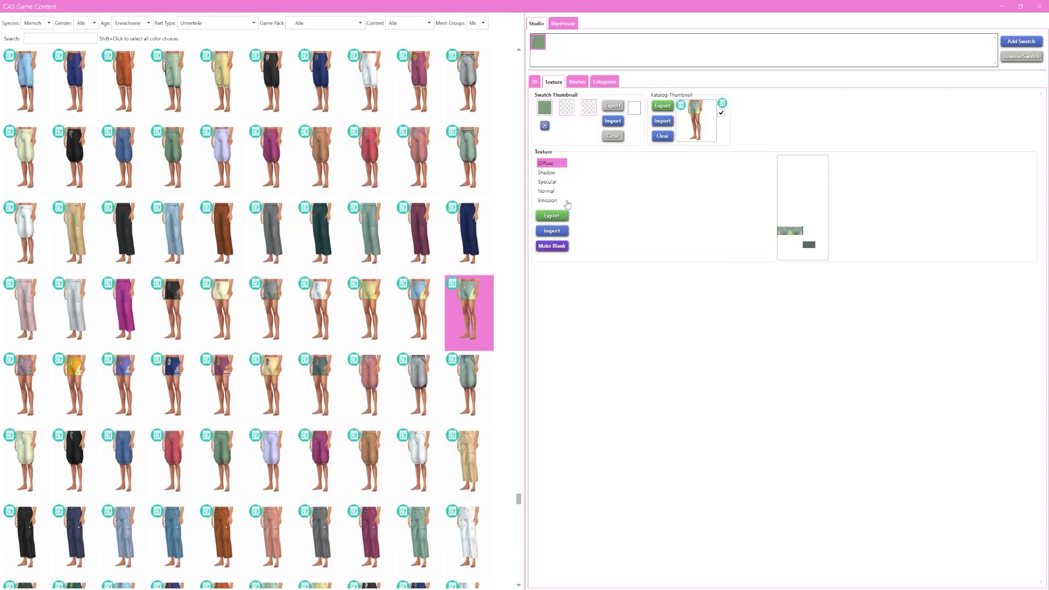
click(561, 218)
key(Return)
click(885, 235)
Export the shorts' shadow texture under the name "shadow"
click(548, 172)
click(562, 218)
text(shadow)
key(Return)
click(983, 230)
Export the shorts' specular texture under the name "spec"
click(549, 189)
click(562, 218)
text(spec)
key(Return)
click(907, 273)
Export the shorts' normal texture under the name "normal"
click(548, 190)
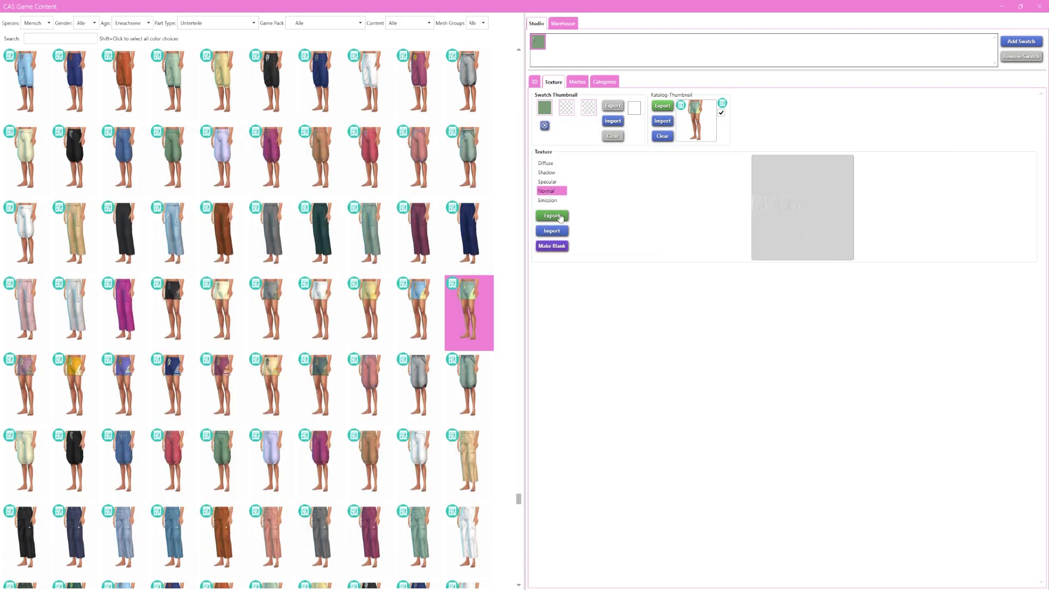
click(562, 217)
text(normal)
key(Return)
click(900, 304)
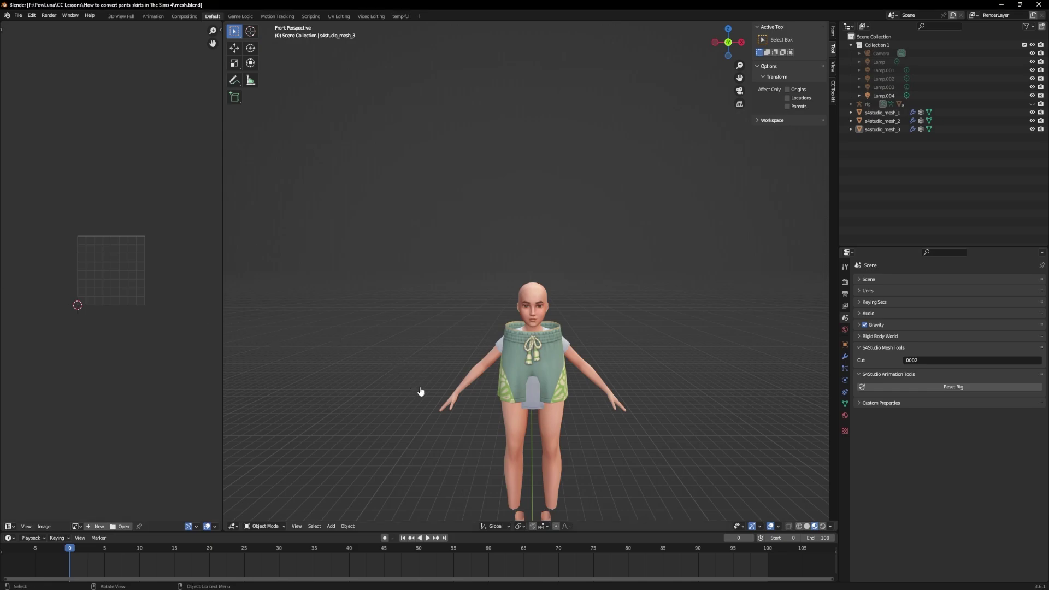
In Blender, delete the two separate lower-leg meshes of the exported model, keeping the object that contains the shorts
click(536, 401)
shift+middle_drag(581, 476, 577, 334)
scroll(569, 291, up, 3)
middle_drag(568, 290, 533, 298)
click(563, 375)
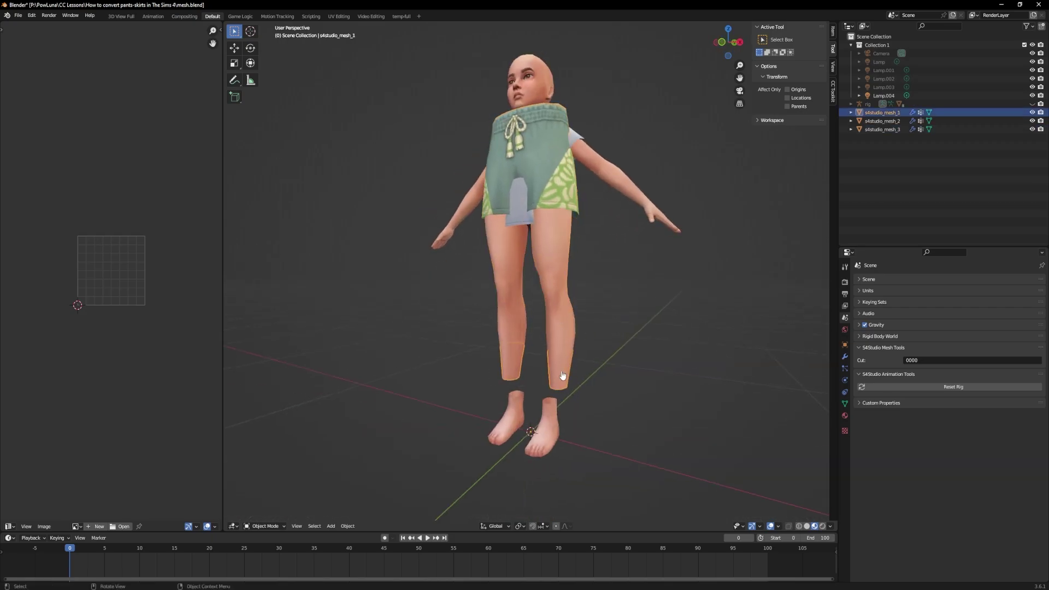
key(Delete)
click(567, 354)
key(x)
click(557, 349)
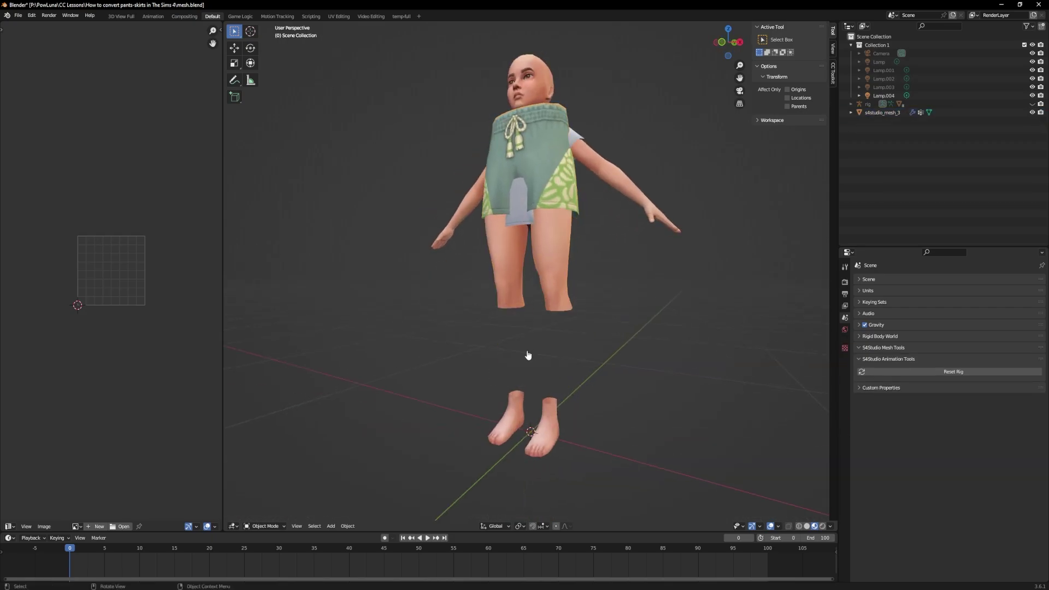
Remove the linked adult leg geometry from the shorts mesh in Edit Mode, leaving only the shorts
middle_drag(529, 355, 489, 347)
click(555, 335)
scroll(546, 356, up, 2)
key(Tab)
click(487, 331)
key(l)
key(l)
scroll(569, 338, down, 2)
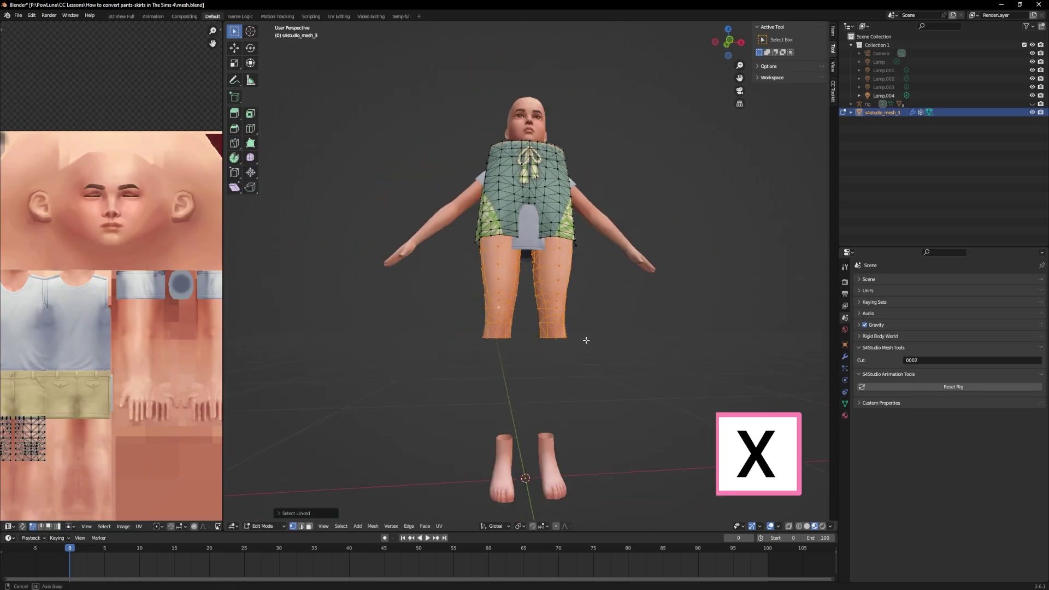
key(l)
middle_drag(569, 338, 410, 352)
key(l)
key(x)
click(410, 351)
key(Tab)
middle_drag(575, 370, 563, 370)
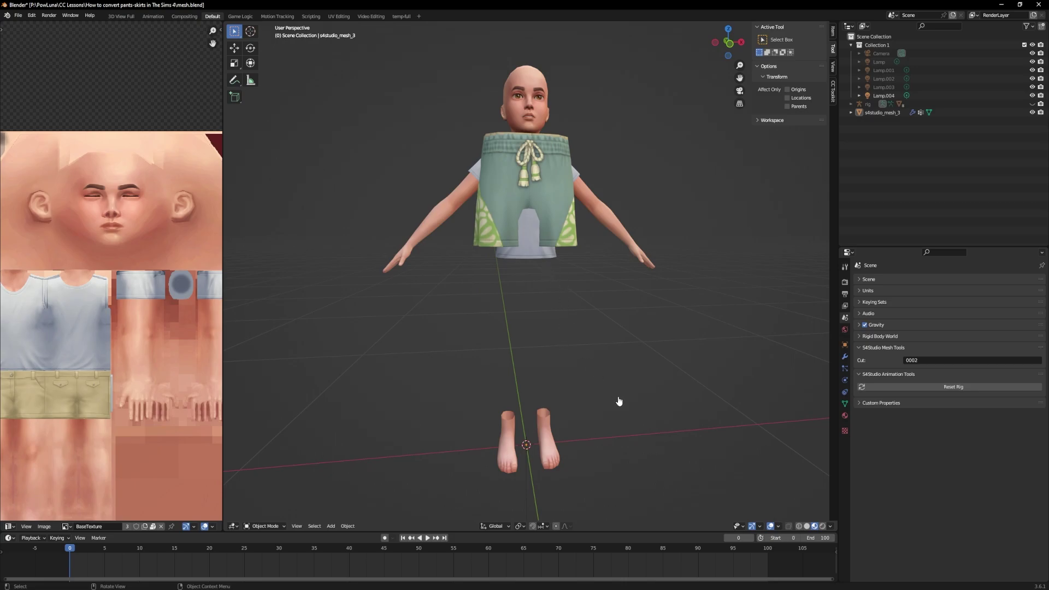
scroll(622, 404, down, 2)
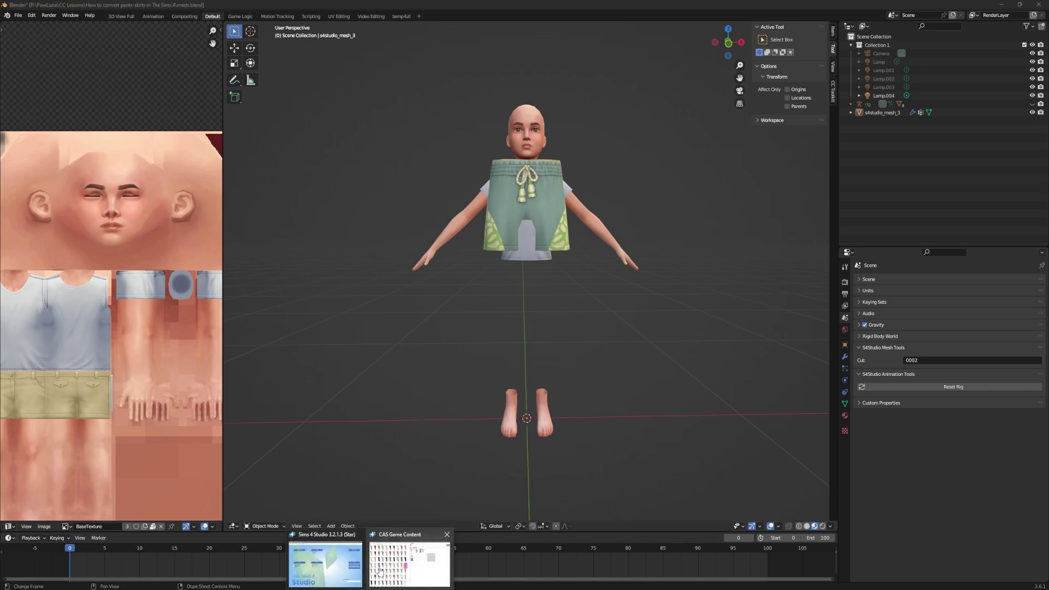
Switch to Sims 4 Studio's CAS Game Content window, set the age filter to Kind and search for "nude"
click(385, 567)
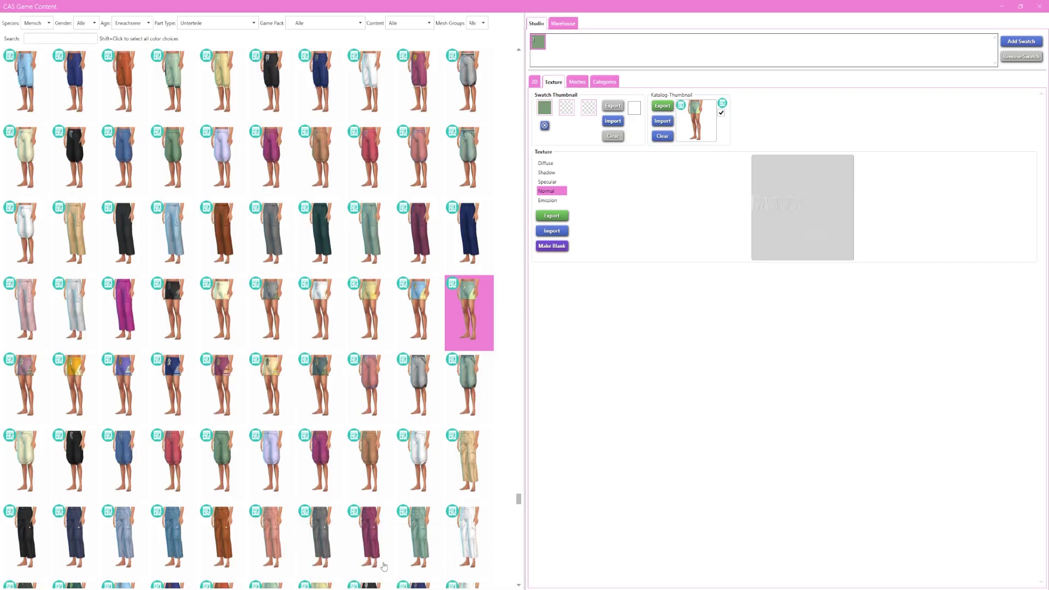
click(131, 23)
click(125, 49)
click(60, 38)
text(nude)
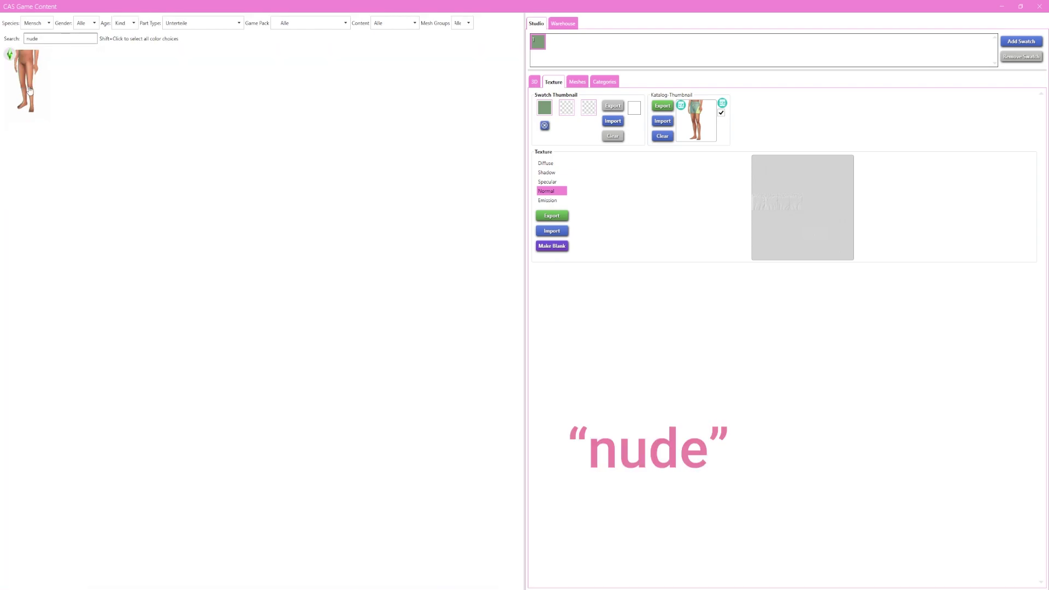
Select the nude child bottom and export its LOD 0 mesh as "nude"
click(30, 91)
click(577, 82)
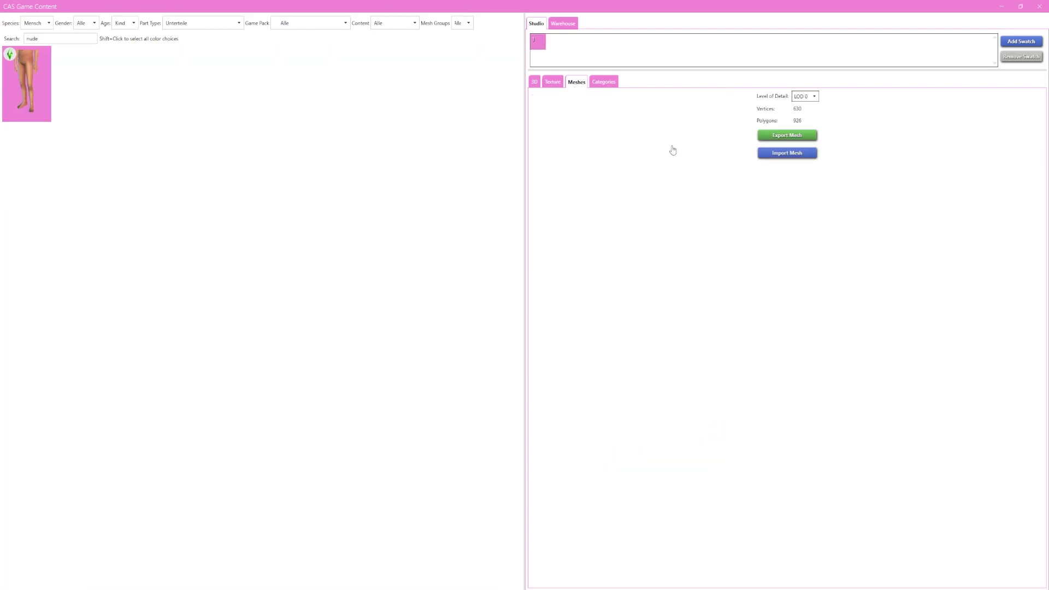
click(769, 136)
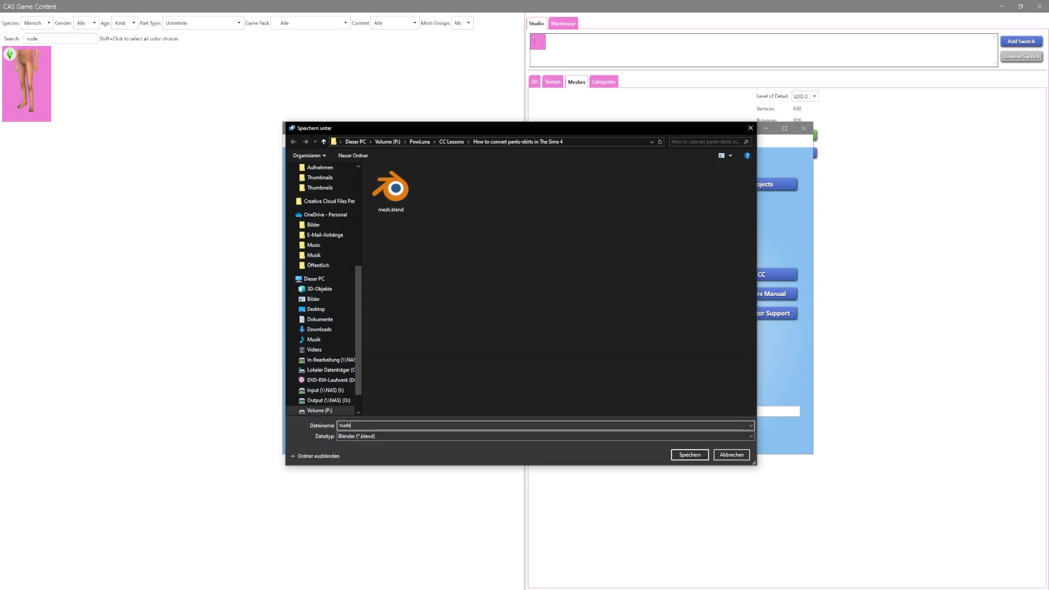
key(Return)
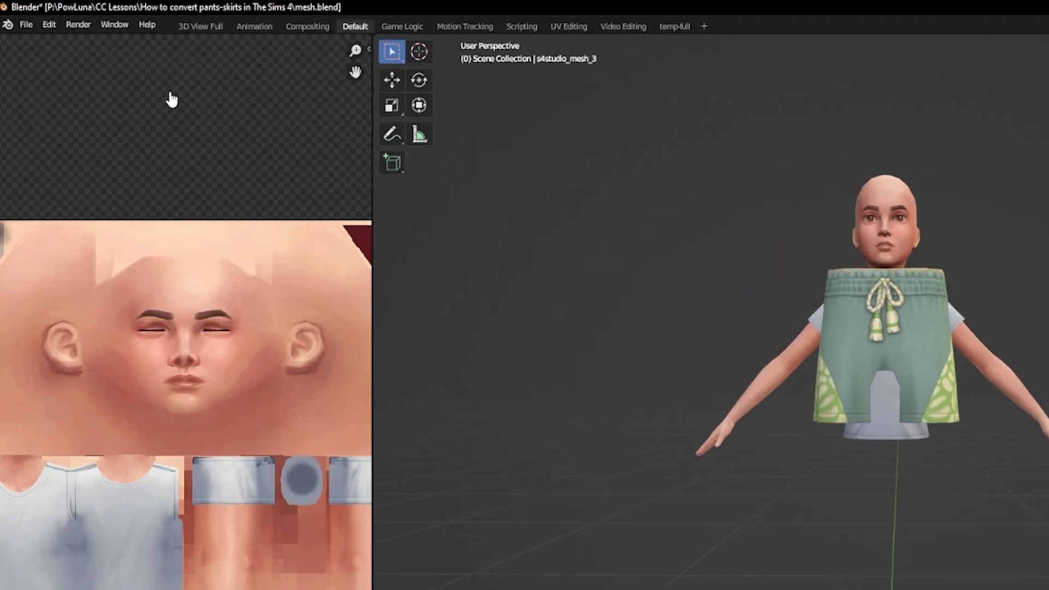
In Blender, append the objects s4studio_mesh_1, s4studio_mesh_2 and s4studio_mesh_3 from nude.blend to the scene
click(18, 15)
click(78, 218)
double_click(844, 416)
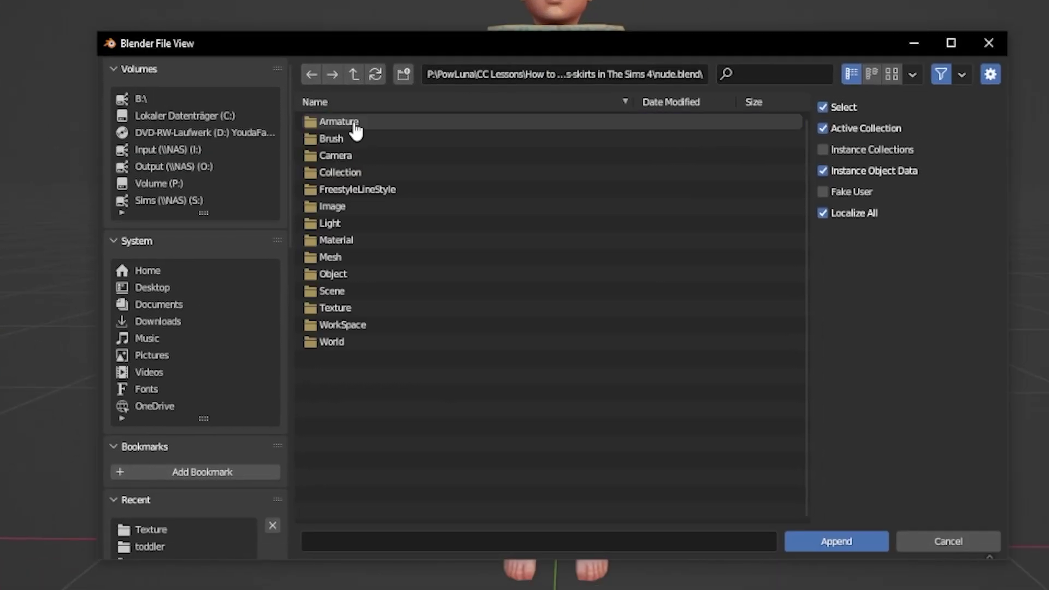
double_click(346, 277)
drag(377, 358, 391, 394)
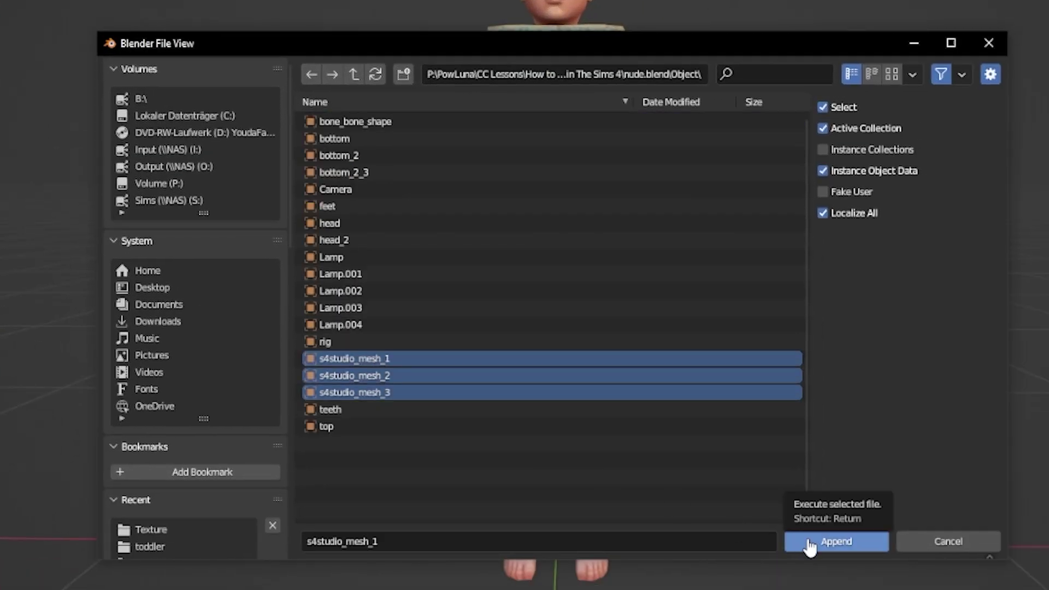
click(828, 541)
middle_drag(614, 325, 587, 421)
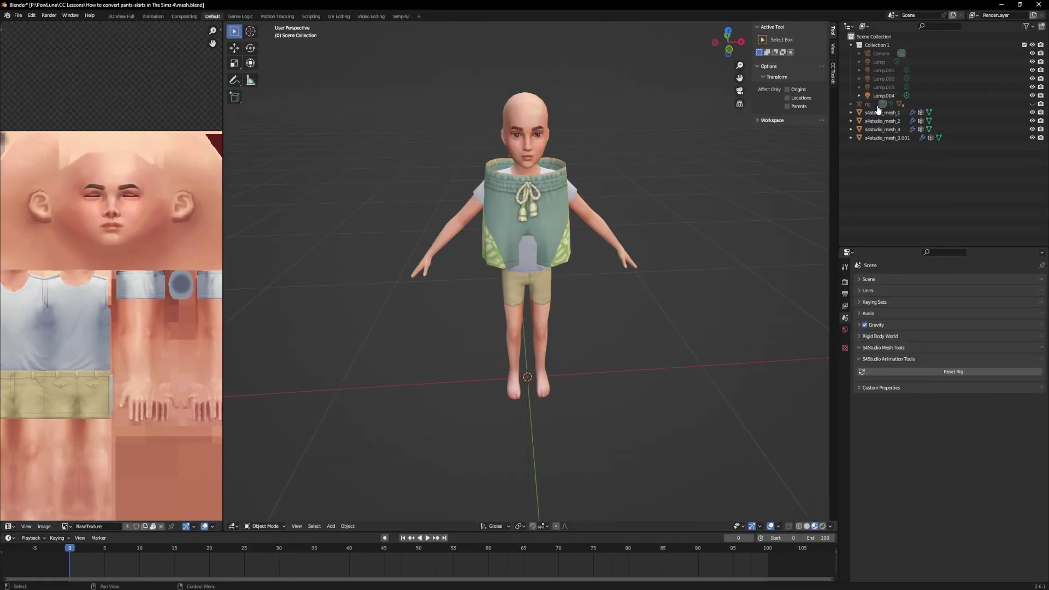
Select all the shorts' geometry in Edit Mode, scale it down towards child size and activate the Transform tool
key(Tab)
key(a)
key(s)
click(627, 398)
key(s)
click(609, 428)
click(251, 67)
click(251, 64)
middle_drag(396, 273, 403, 277)
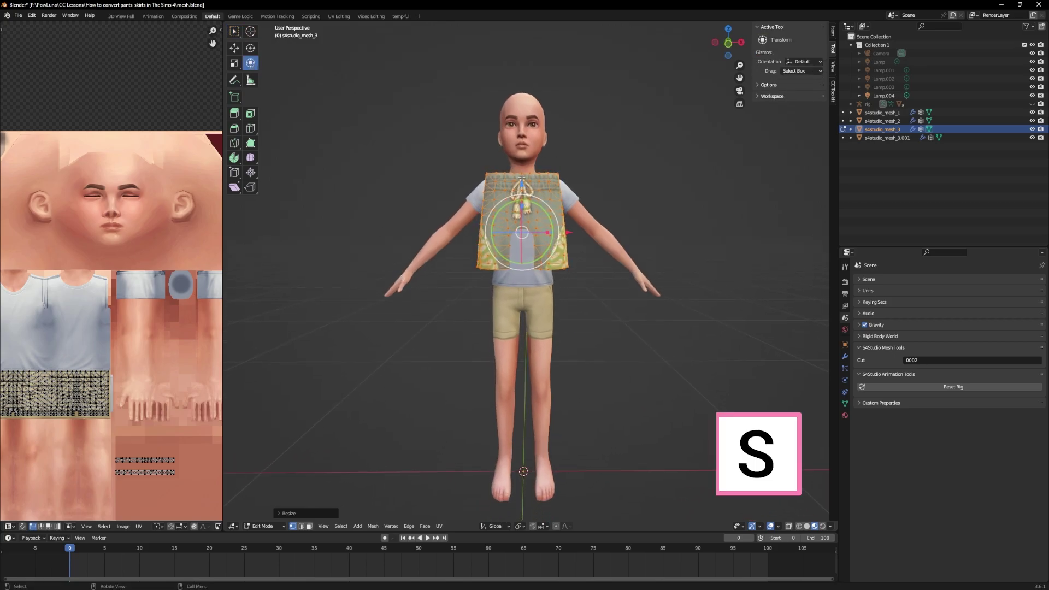
Move the shorts down onto the child's hips and scale them down further to match the body
drag(523, 184, 528, 276)
scroll(530, 279, up, 3)
key(s)
middle_drag(568, 418, 578, 361)
click(610, 445)
scroll(561, 332, up, 5)
scroll(578, 361, down, 5)
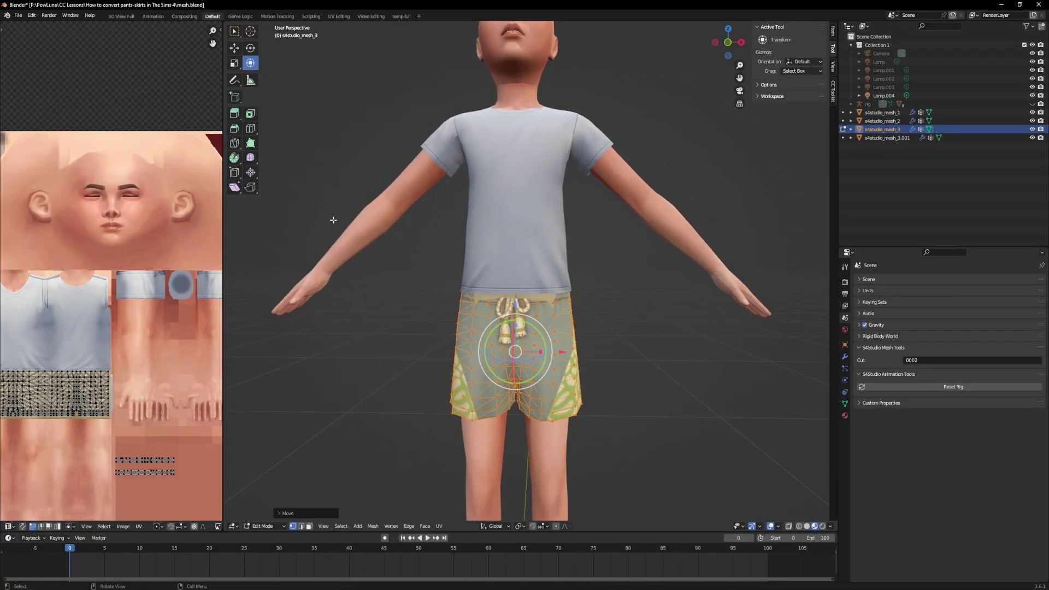
Fine-tune the scale of the shorts from the front and side to fit them around the child's hips
mouse_move(540, 353)
mouse_down()
mouse_move(555, 352)
mouse_move(542, 350)
mouse_up()
middle_drag(542, 350, 421, 348)
drag(542, 345, 545, 346)
click(545, 344)
middle_drag(545, 345, 518, 340)
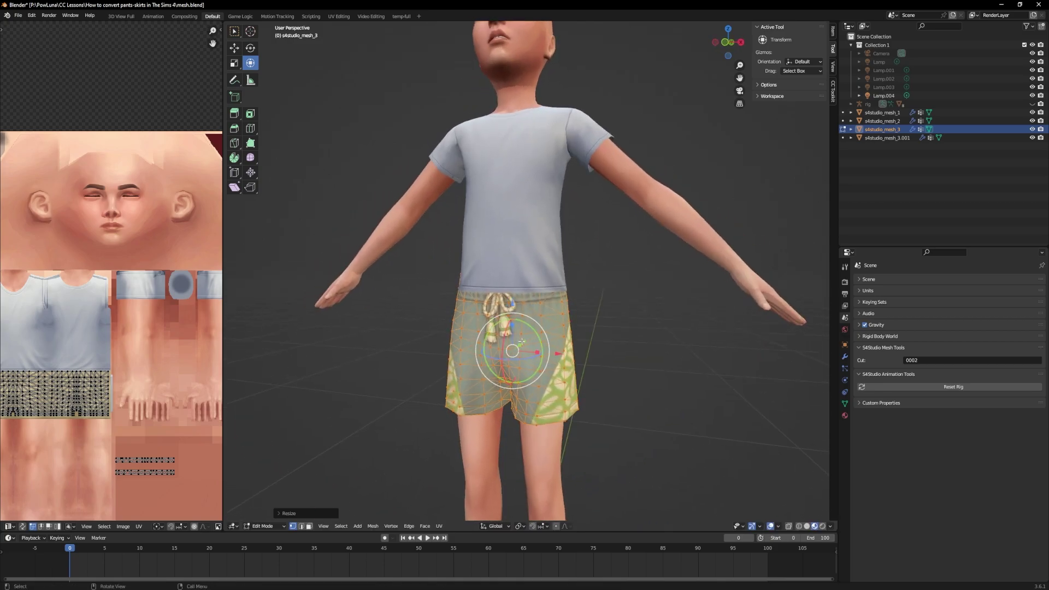
Turn on proportional editing and nudge a vertex on the back waistband of the shorts with an adjusted influence radius
click(539, 343)
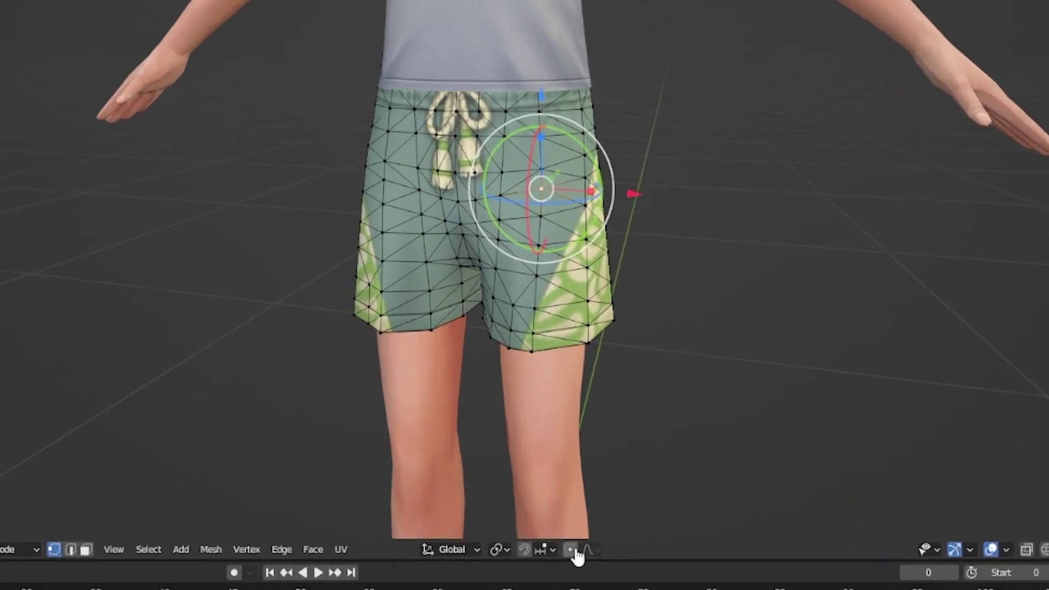
click(555, 526)
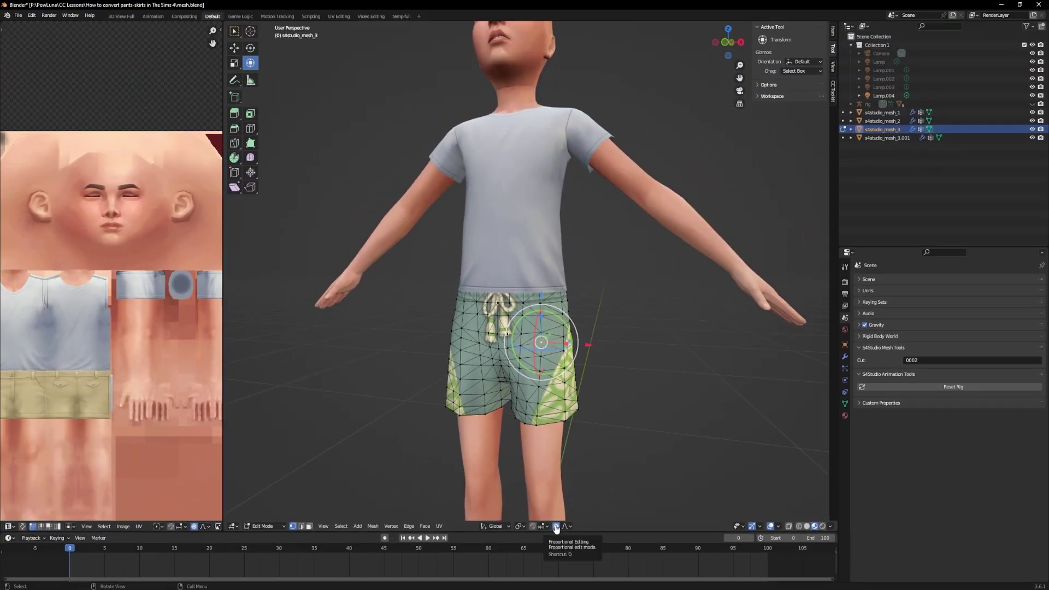
middle_drag(599, 453, 429, 454)
click(555, 312)
middle_drag(541, 389, 572, 386)
scroll(572, 385, up, 2)
scroll(573, 383, down, 5)
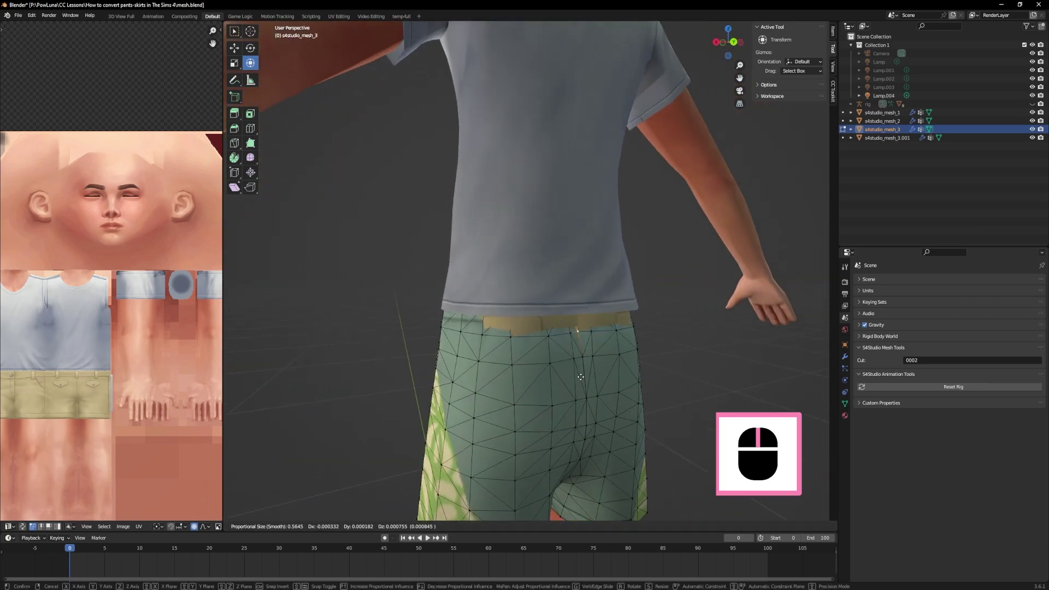
scroll(581, 377, up, 11)
click(581, 377)
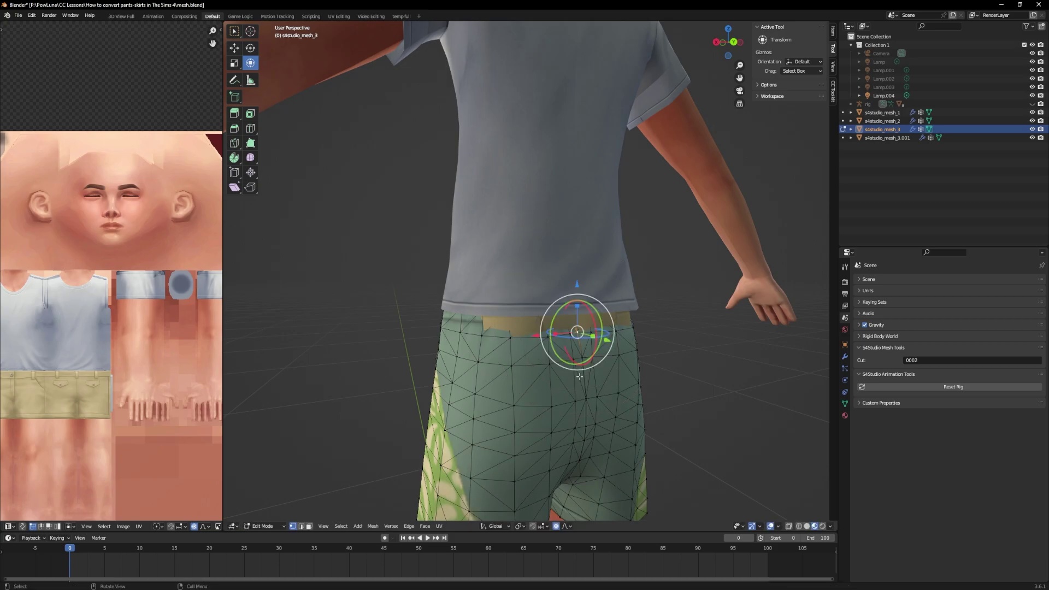
Move the waistband vertices at the back of the shorts outward along the Y axis with proportional editing
middle_drag(580, 377, 617, 376)
drag(629, 331, 631, 332)
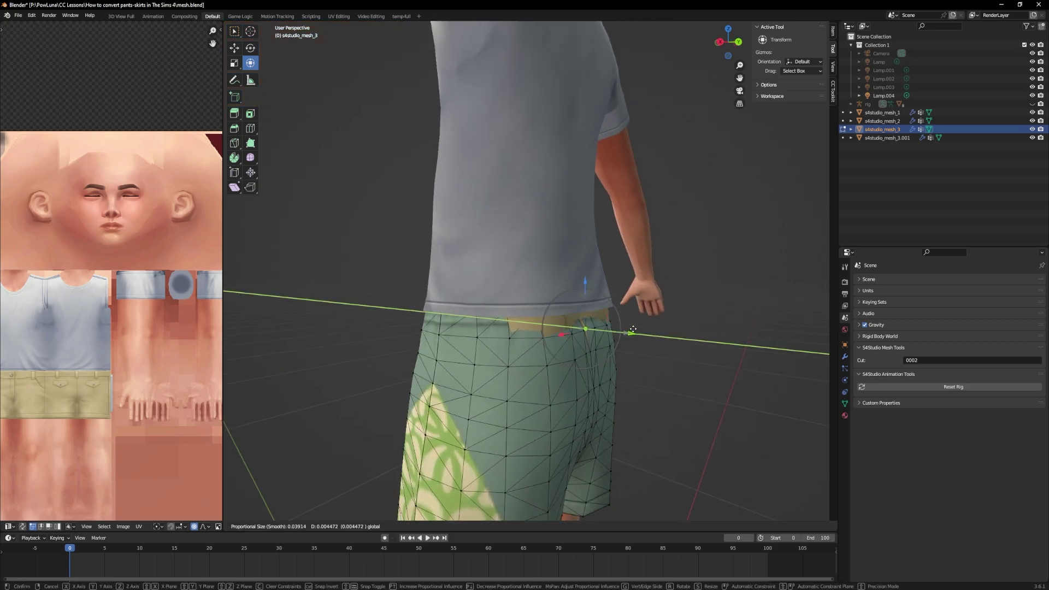
click(632, 330)
key(g)
key(y)
click(616, 308)
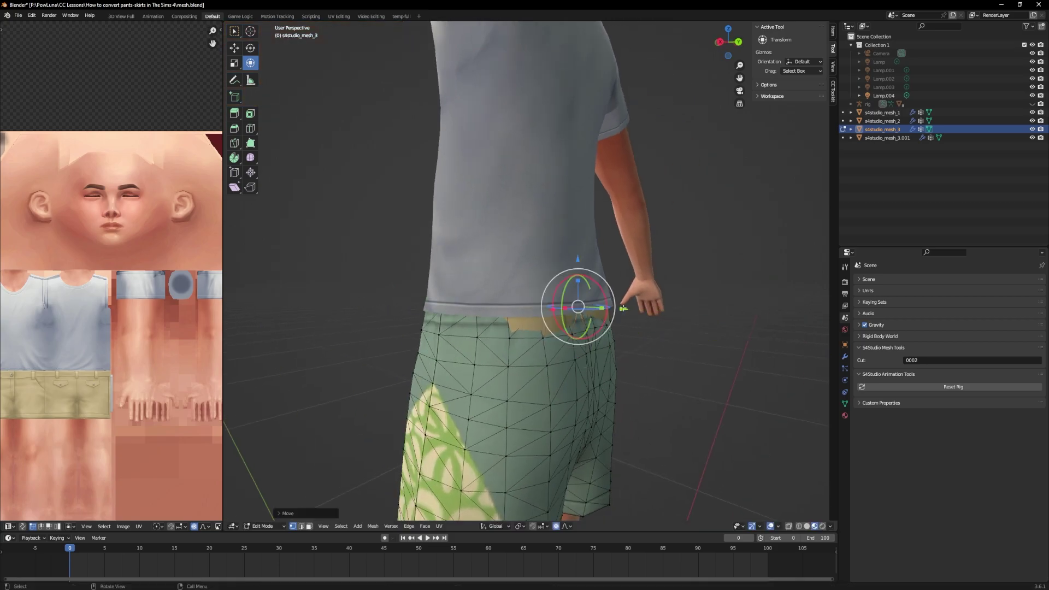
mouse_move(617, 309)
middle_down()
mouse_move(553, 346)
mouse_move(624, 307)
middle_up()
key(g)
key(y)
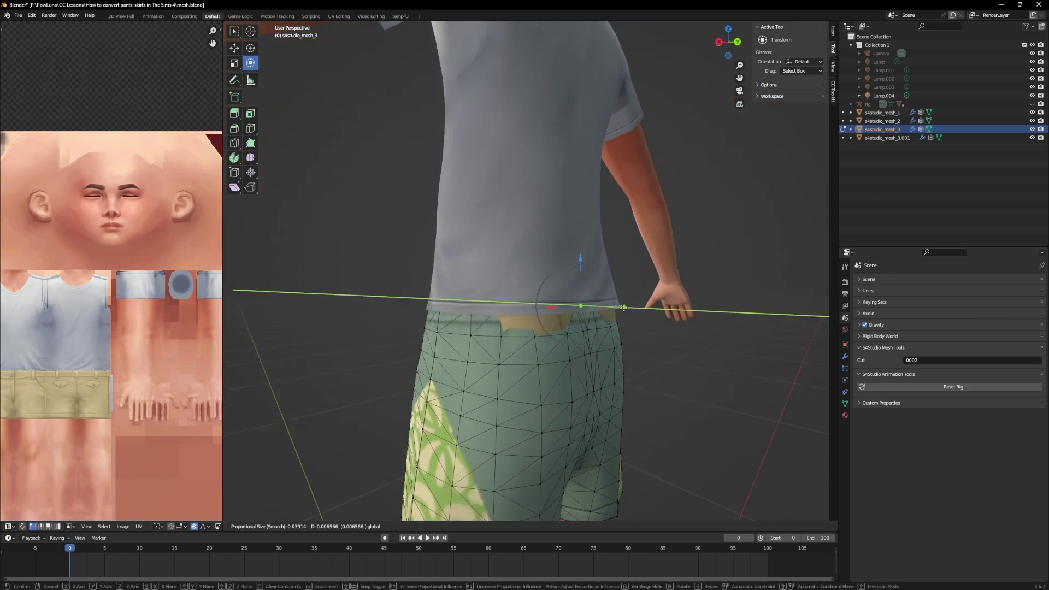
click(626, 306)
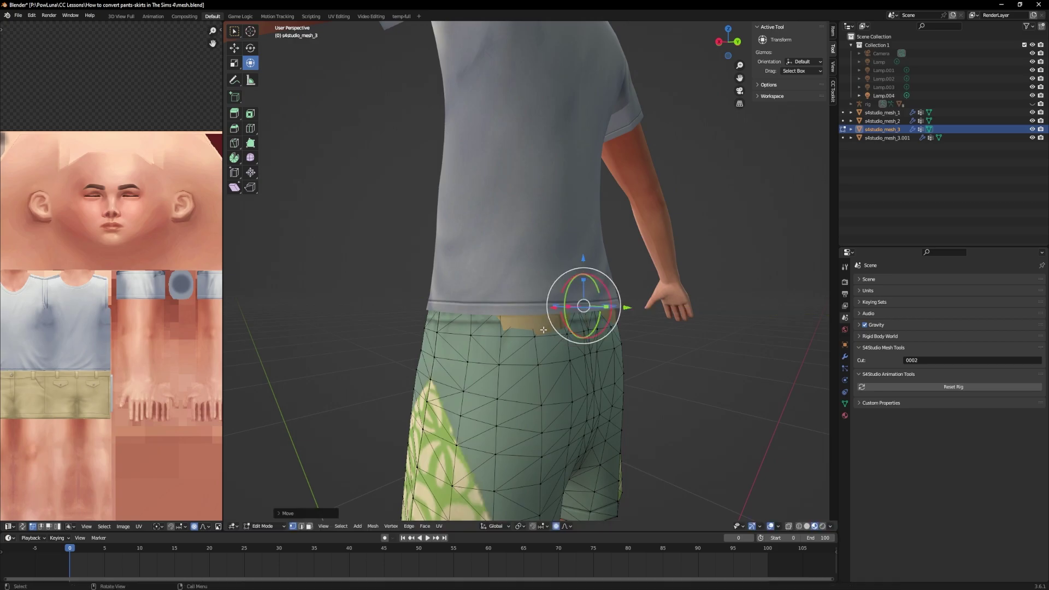
Adjust the remaining back and side waistband vertices along Y to cover the hips, and leave Edit Mode
middle_drag(626, 306, 613, 384)
key(g)
key(y)
click(611, 328)
click(532, 308)
shift+click(612, 308)
drag(622, 309, 627, 309)
middle_drag(664, 423, 620, 429)
key(Tab)
middle_drag(708, 429, 546, 433)
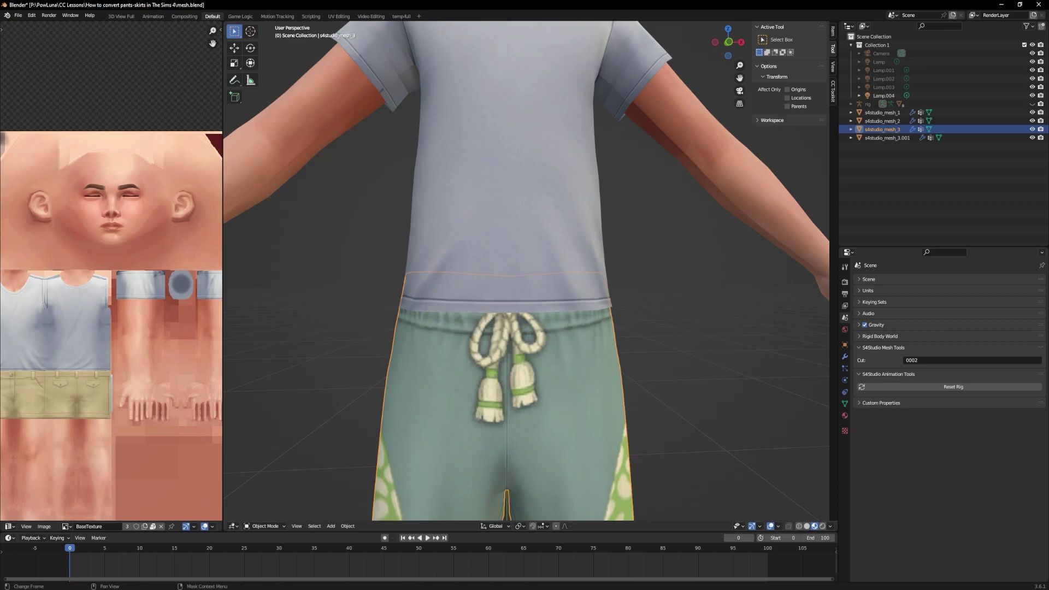
scroll(520, 436, up, 5)
middle_drag(520, 436, 675, 349)
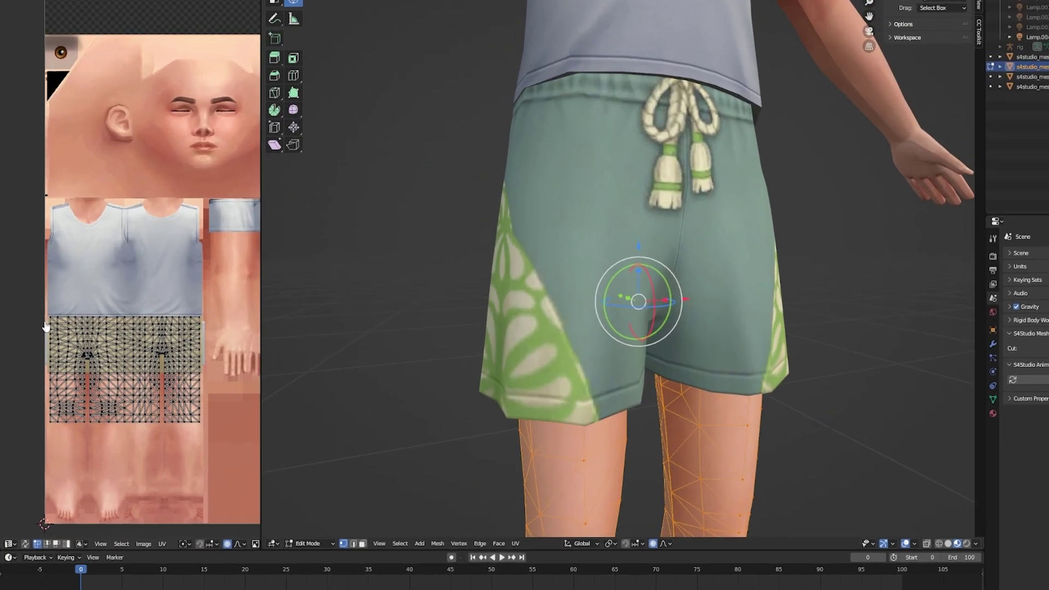
Delete the child bottoms geometry hidden under the shorts, keeping the waistband strip and the lower legs, and return to Object Mode
drag(46, 326, 210, 357)
click(26, 543)
key(x)
click(605, 369)
middle_drag(606, 369, 457, 325)
middle_drag(810, 393, 726, 306)
drag(62, 331, 312, 337)
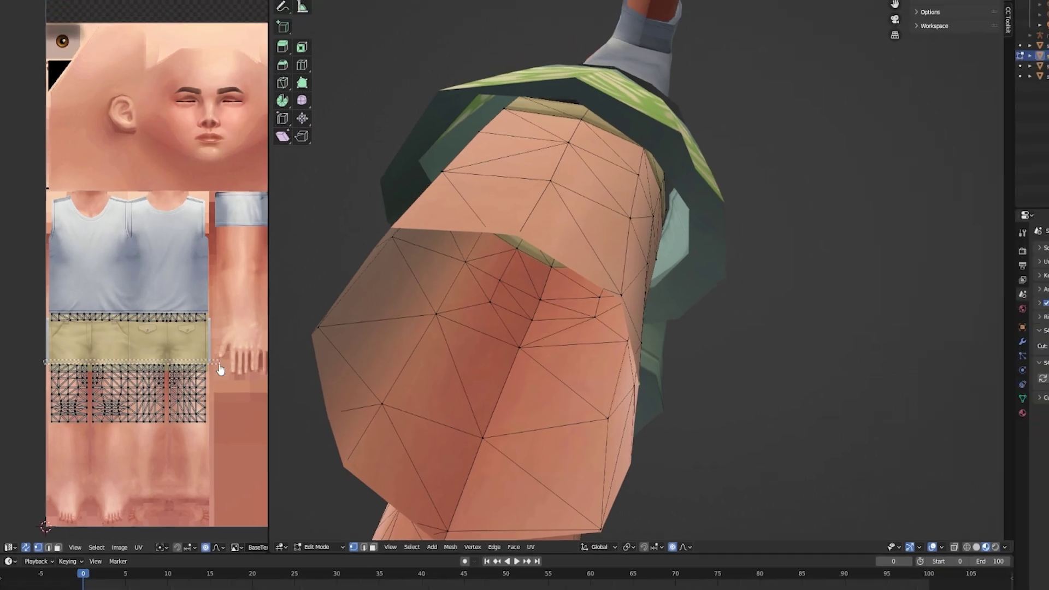
drag(219, 365, 220, 366)
middle_drag(420, 389, 593, 429)
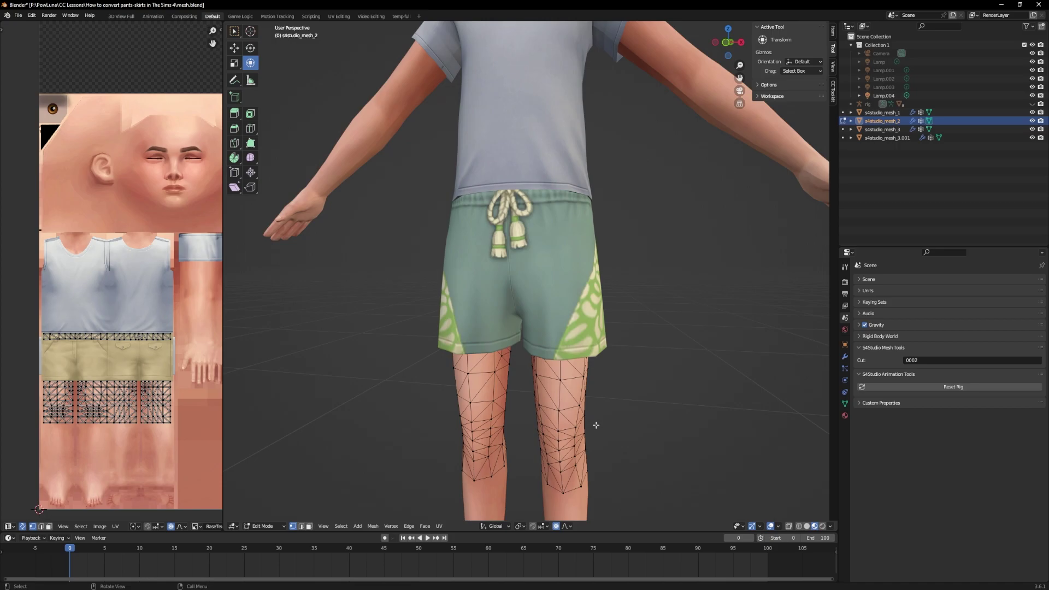
key(Tab)
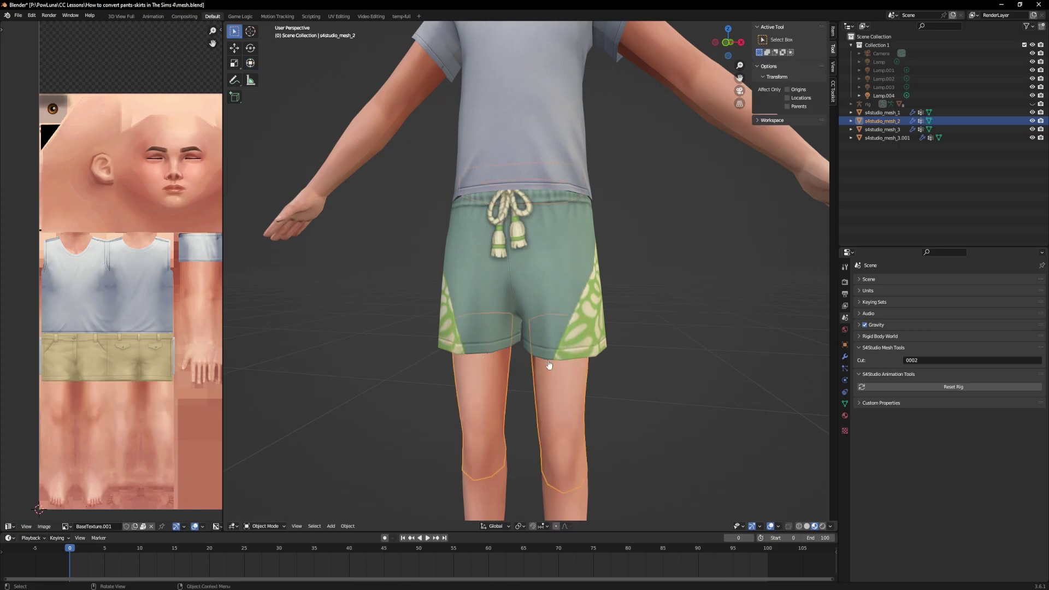
Inspect the shorts and the leg mesh together in Edit Mode, comparing their UV layouts
click(539, 345)
shift+click(558, 377)
key(Tab)
scroll(120, 279, up, 2)
middle_drag(120, 278, 128, 270)
key(Tab)
middle_drag(502, 382, 513, 427)
scroll(516, 383, up, 3)
Expand the rig's contents and hide the top mesh to expose the waistband
click(650, 234)
scroll(649, 234, down, 3)
click(851, 104)
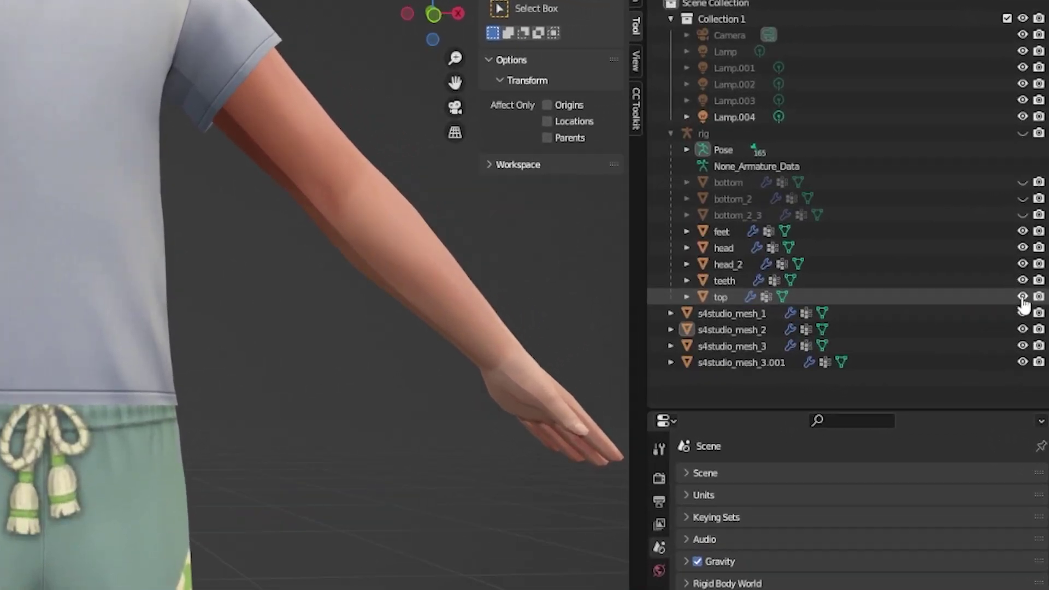
click(1022, 297)
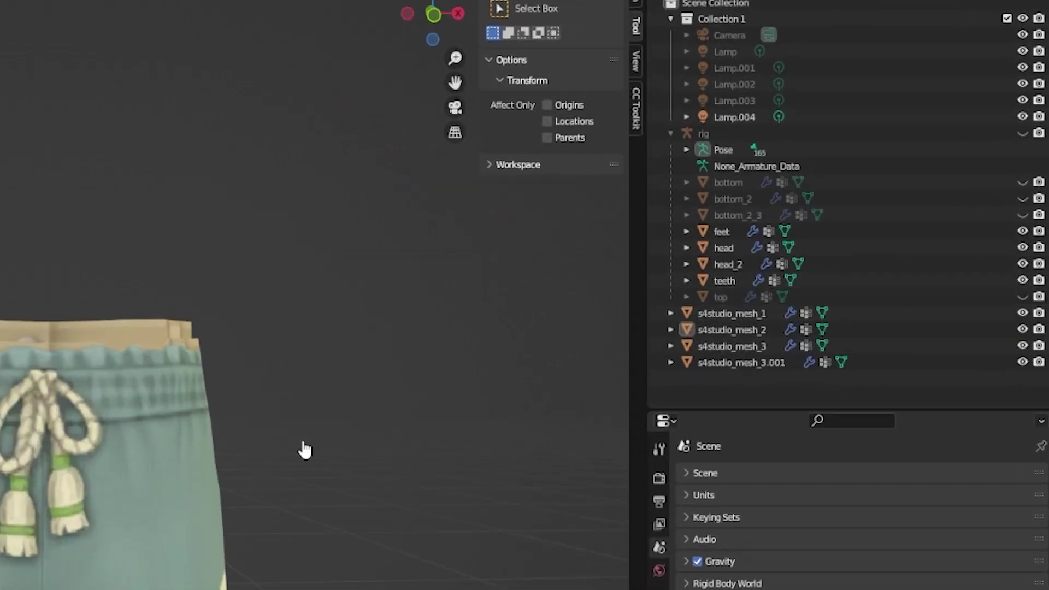
Select the uppermost edge loop of the shorts in Edit Mode and delete it
click(222, 445)
key(Tab)
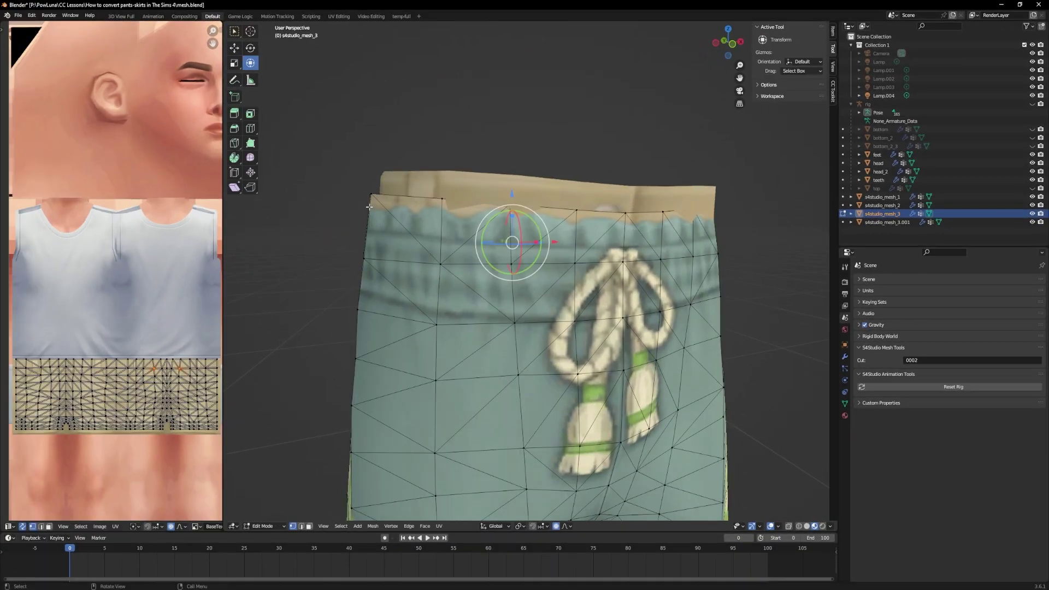
click(370, 205)
scroll(49, 323, down, 2)
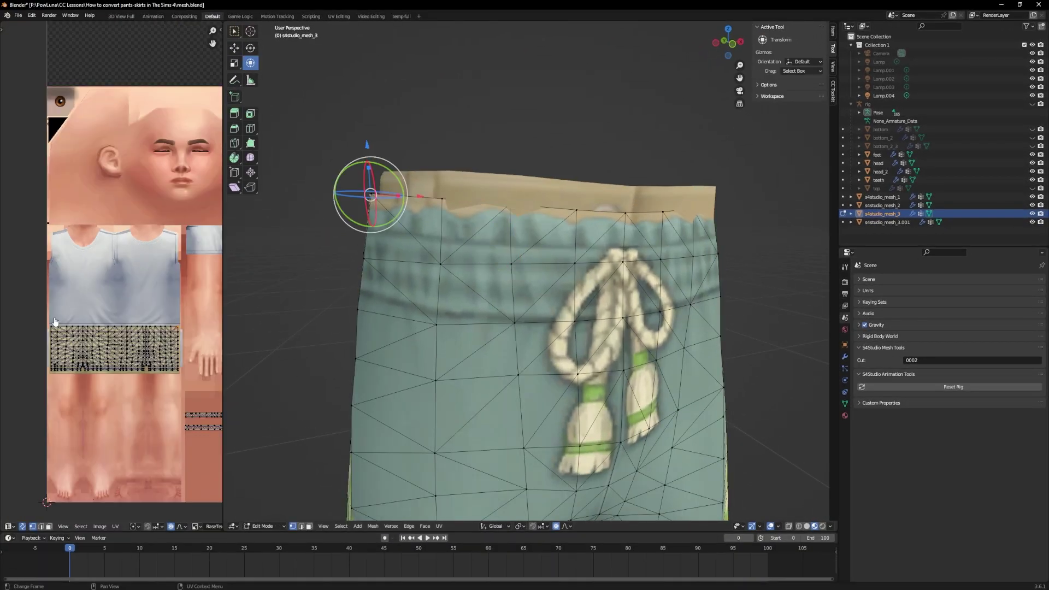
alt+click(401, 196)
key(x)
click(370, 340)
Select all the shorts' geometry and resize it to match the waistband strip
middle_drag(425, 335, 398, 328)
scroll(470, 363, down, 1)
key(a)
key(g)
key(y)
click(557, 383)
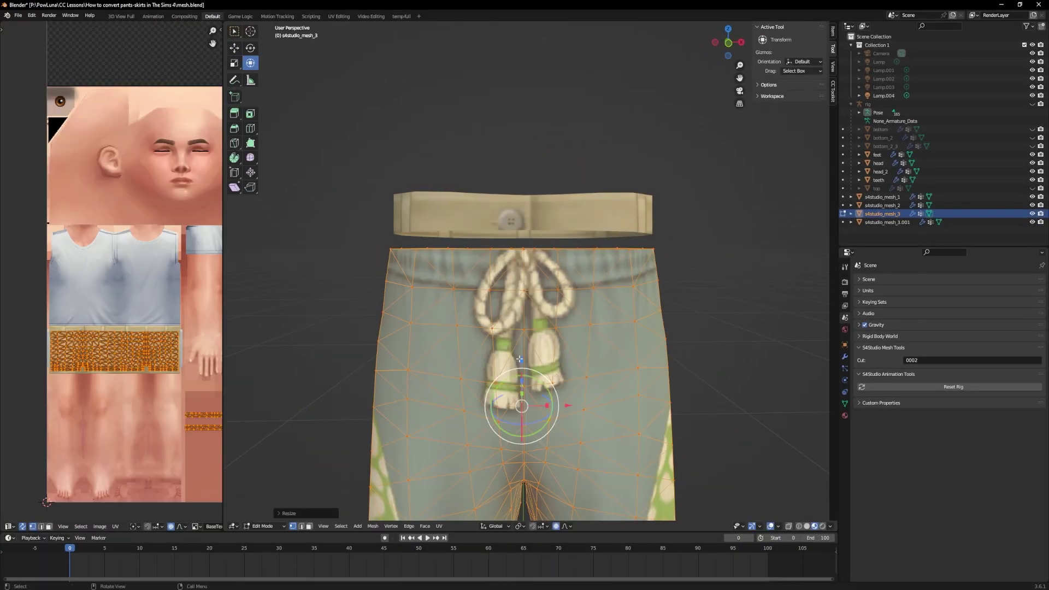
Raise the shorts along Z to meet the waistband strip, align them from the side and leave Edit Mode
key(g)
key(z)
click(590, 365)
middle_drag(596, 362, 708, 398)
drag(546, 361, 550, 362)
middle_drag(550, 362, 444, 345)
middle_drag(544, 393, 514, 238)
key(Tab)
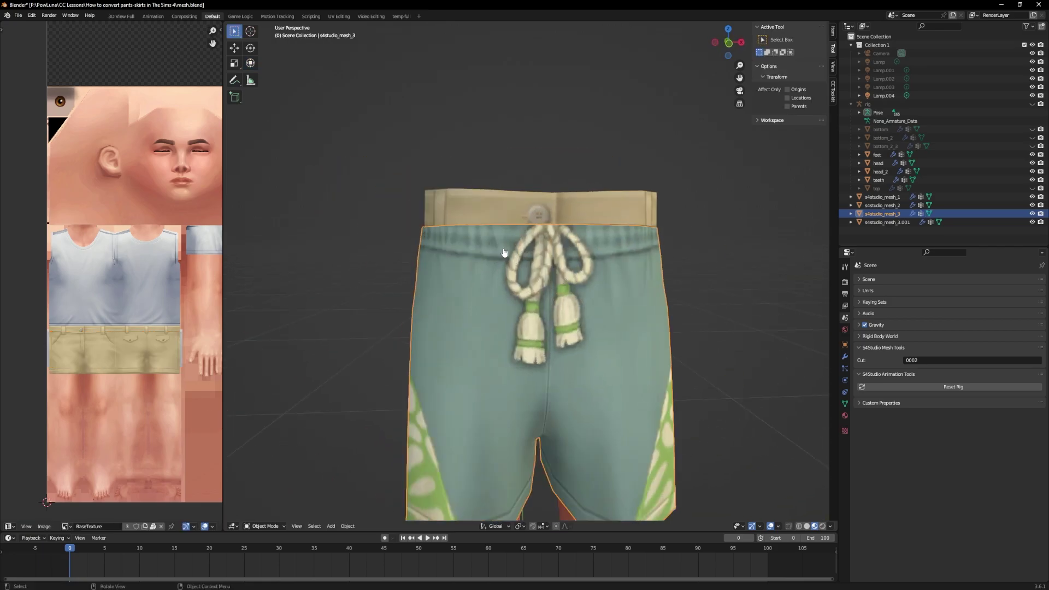
Join the waistband-and-legs mesh with the shorts, keeping the shorts as the active object
click(478, 206)
shift+click(476, 297)
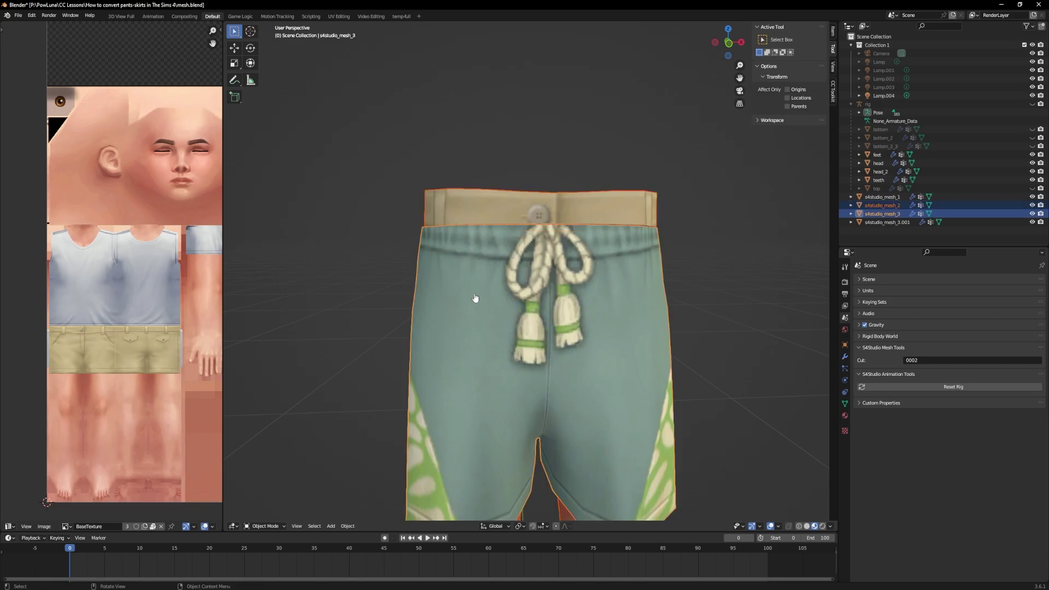
key(ctrl+j)
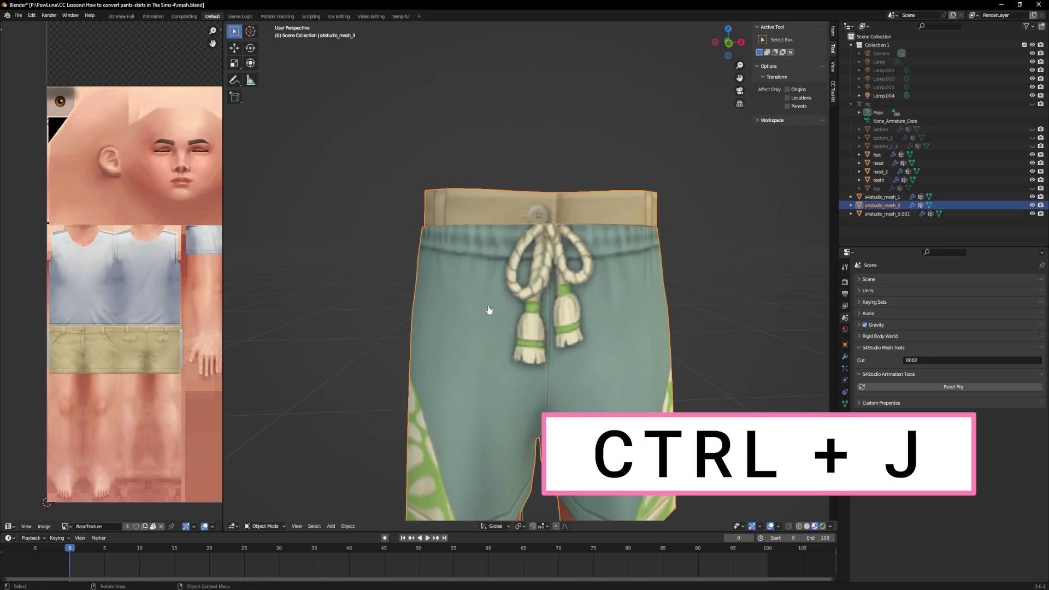
scroll(489, 310, down, 4)
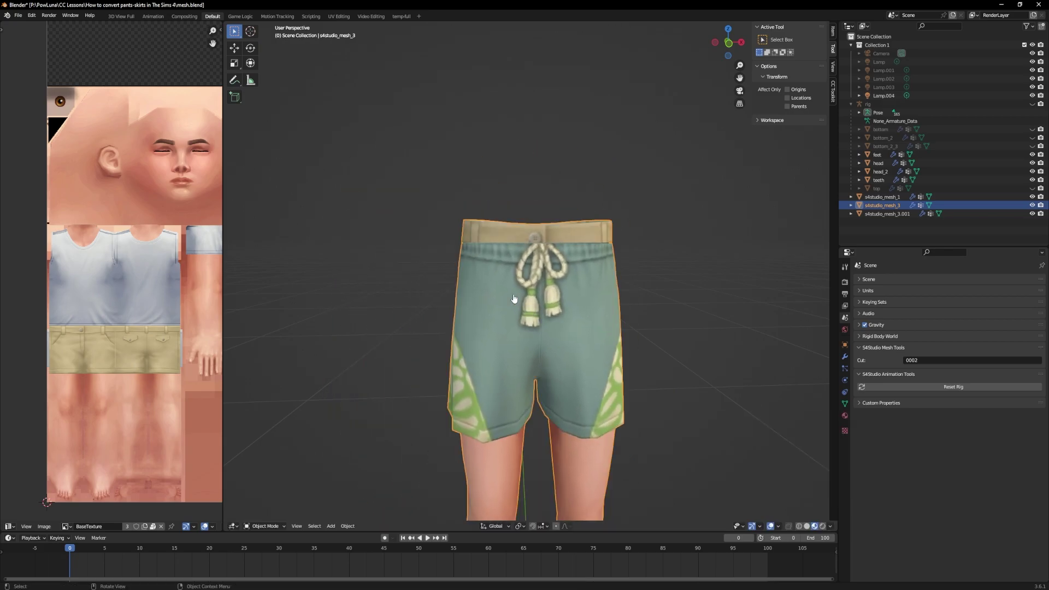
Open the joined mesh in Edit Mode and examine its UV layout around the waistband seam vertices
key(Tab)
scroll(549, 277, up, 4)
scroll(549, 277, down, 1)
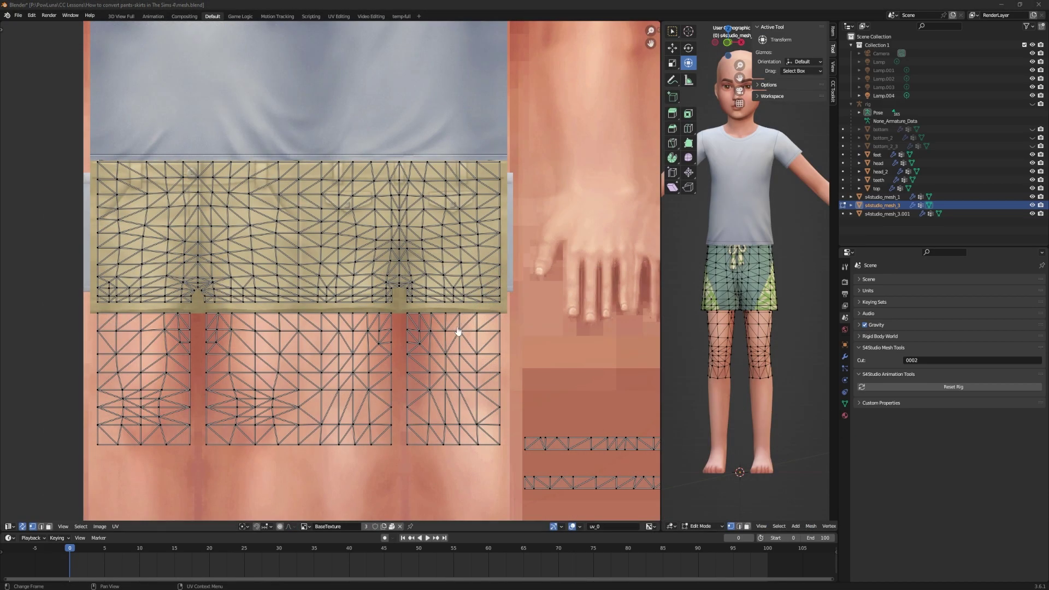
click(97, 180)
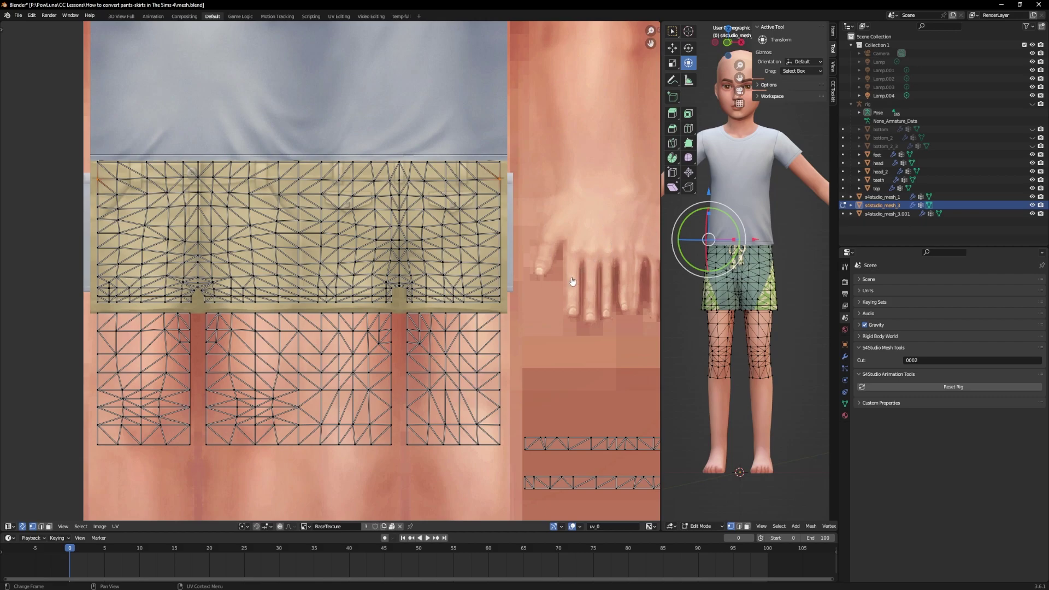
middle_drag(572, 371, 531, 330)
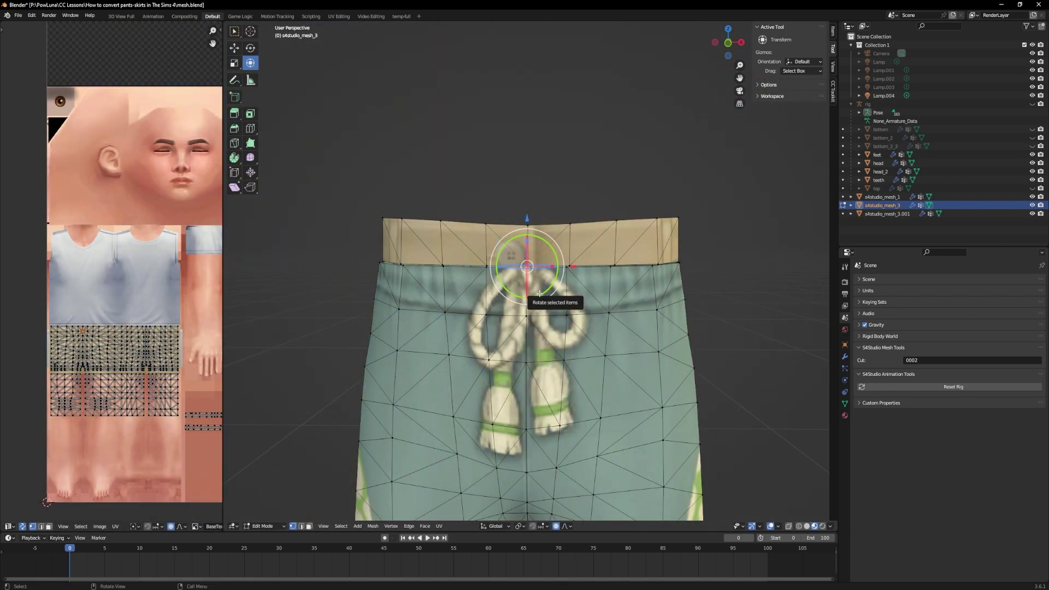
Merge the paired vertices along the front seam between the waistband strip and the shorts at their centers
right_click(539, 293)
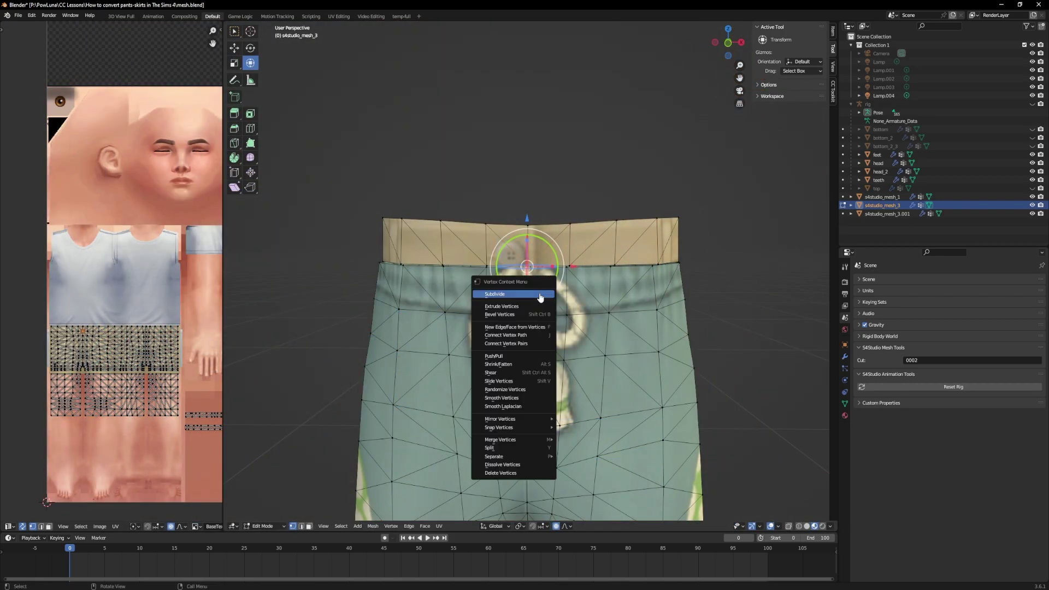
click(566, 433)
drag(563, 273, 617, 264)
right_click(574, 303)
mouse_move(574, 303)
click(607, 305)
right_click(691, 239)
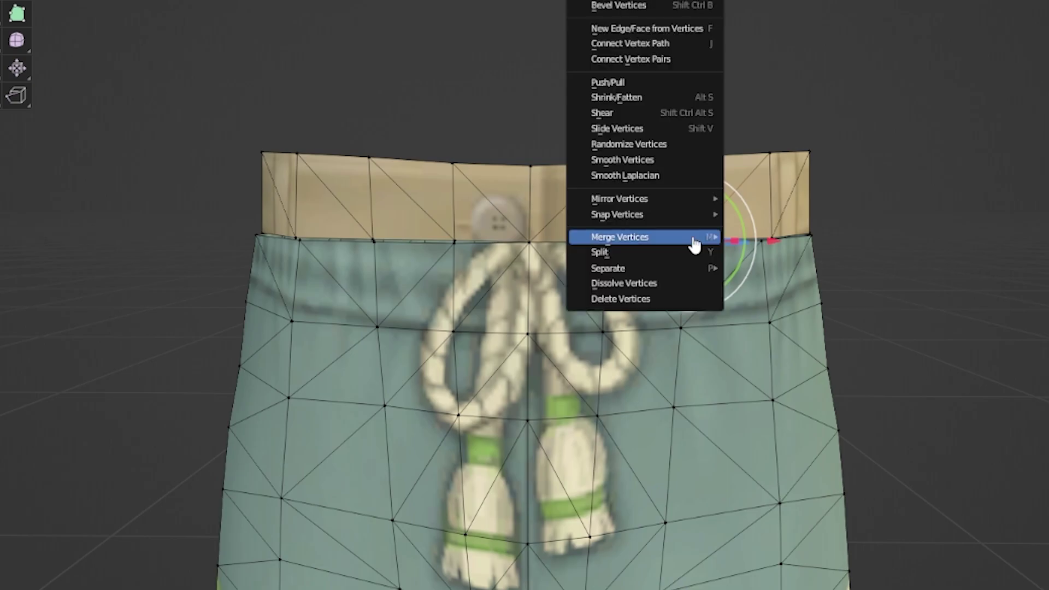
mouse_move(695, 244)
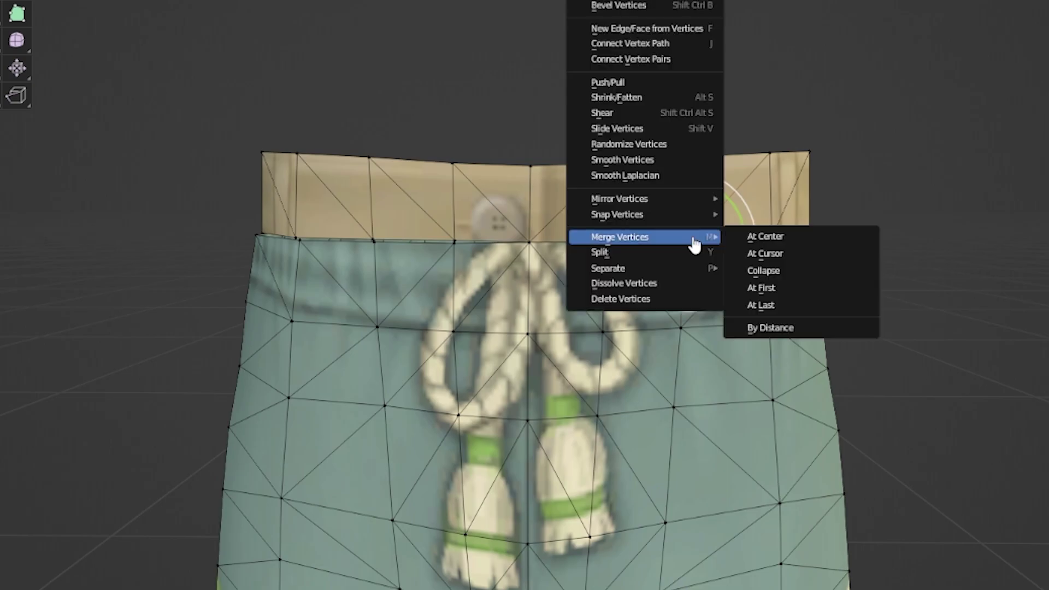
click(777, 244)
Continue around the waistband's first side, merging each overlapping seam vertex pair at center
middle_drag(612, 273, 492, 274)
middle_drag(579, 274, 524, 274)
drag(556, 272, 568, 258)
middle_drag(590, 267, 481, 267)
drag(522, 272, 535, 258)
right_click(532, 262)
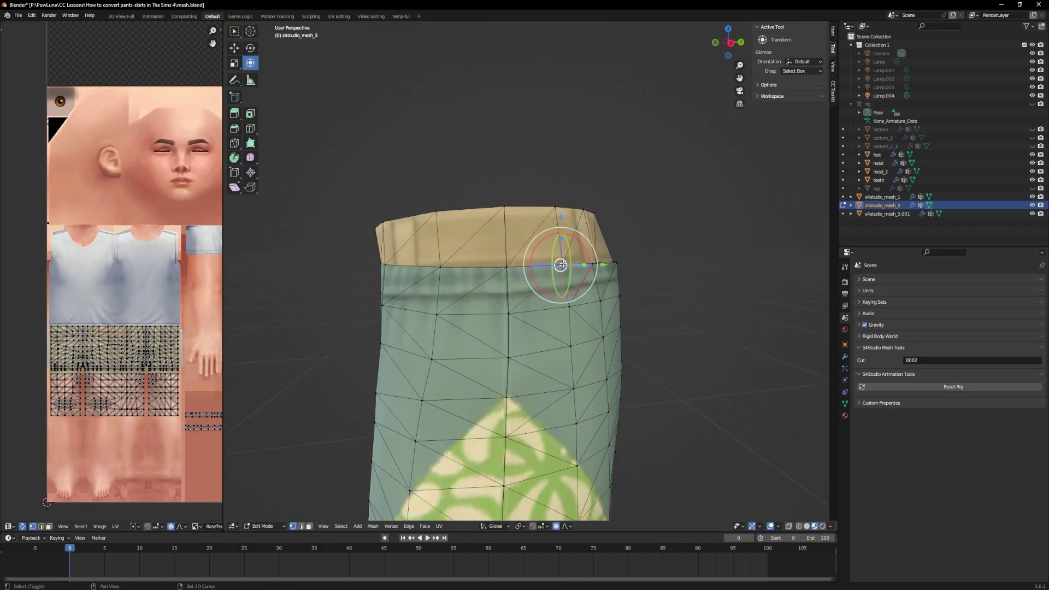
click(563, 263)
Merge the remaining waistband seam vertex pairs around the far side of the shorts at center
middle_drag(579, 268, 535, 267)
drag(573, 278, 587, 264)
middle_drag(590, 273, 503, 273)
scroll(207, 289, up, 3)
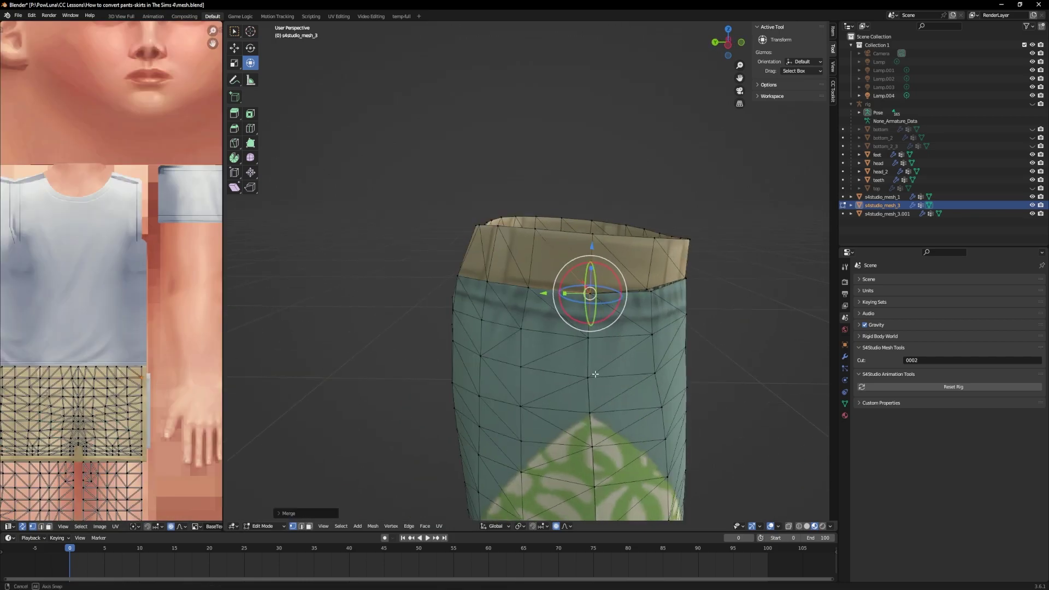
drag(640, 291, 654, 277)
right_click(519, 364)
mouse_move(527, 366)
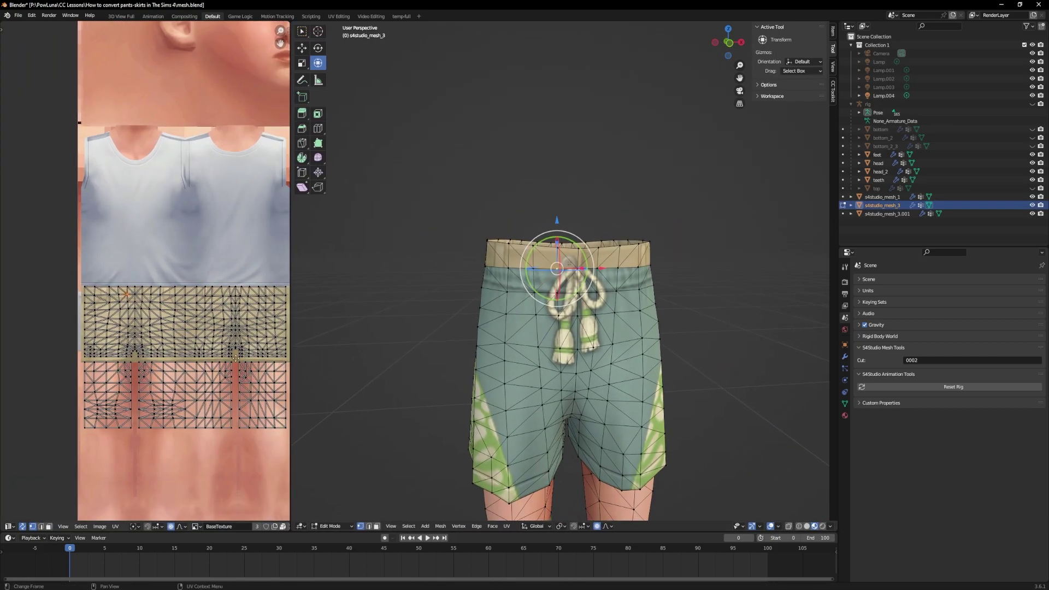
Examine the UVs of the merged waistband vertices near the button for misalignment
scroll(235, 358, up, 8)
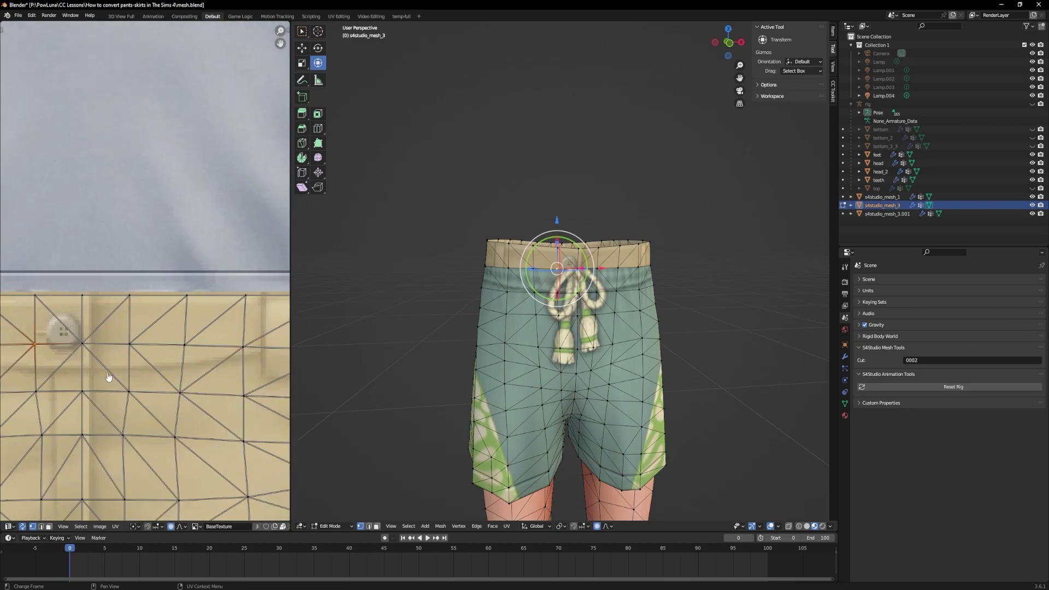
middle_drag(73, 383, 257, 397)
scroll(186, 384, up, 3)
scroll(83, 384, up, 1)
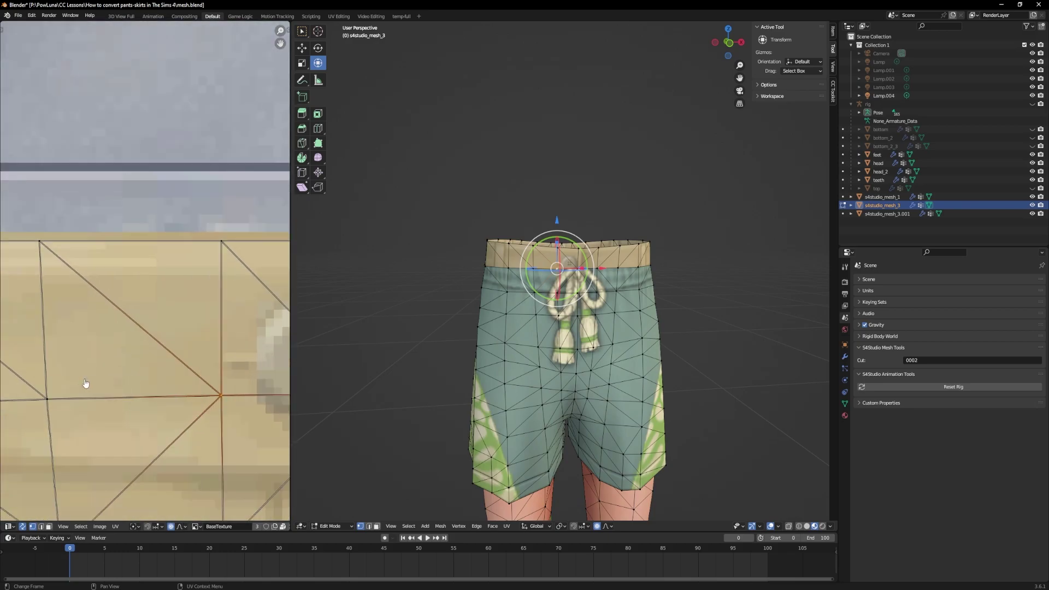
scroll(141, 389, down, 13)
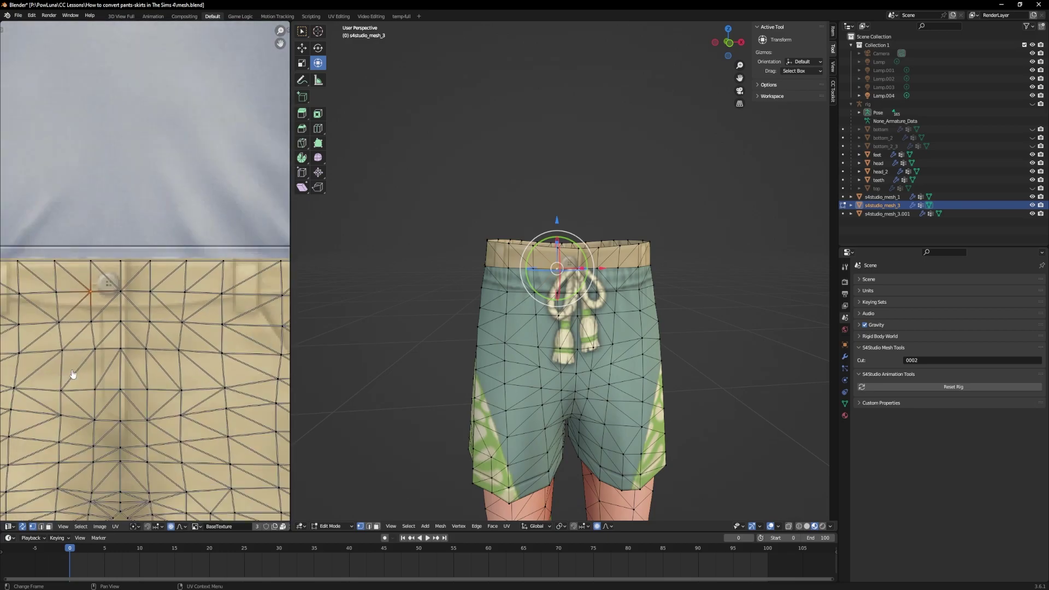
scroll(436, 398, down, 1)
Merge the upper leg edge vertices with the shorts' inner lining vertices at center, viewed from below
middle_drag(436, 398, 579, 230)
scroll(579, 230, up, 3)
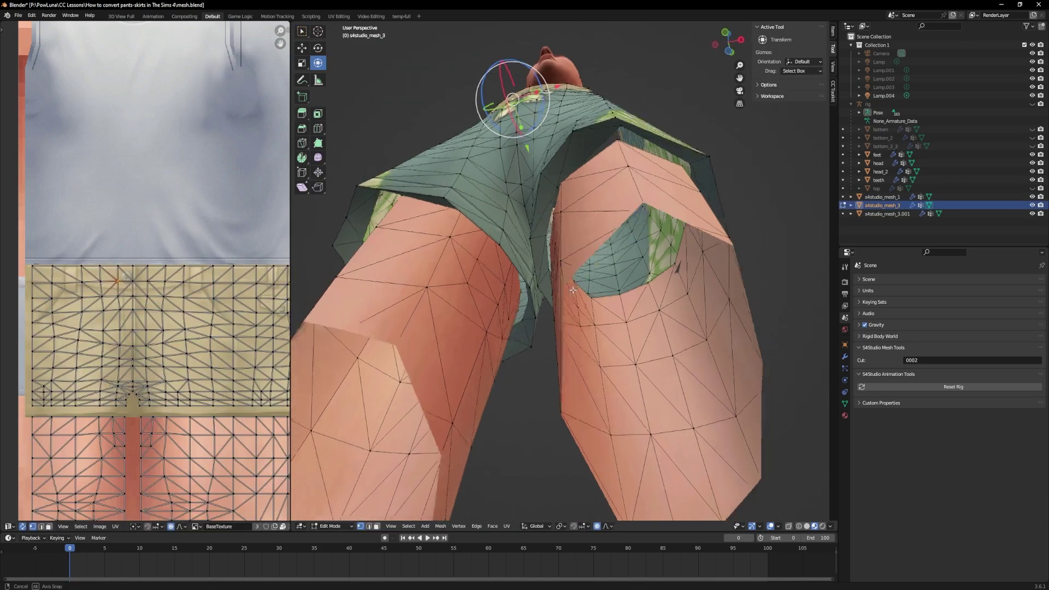
shift+click(617, 202)
right_click(629, 202)
mouse_move(634, 202)
click(704, 241)
middle_drag(703, 244, 568, 218)
shift+click(516, 155)
right_click(519, 158)
click(583, 209)
Continue merging the remaining leg and inner lining vertex pairs at center until the leg openings are closed
shift+click(526, 97)
right_click(527, 99)
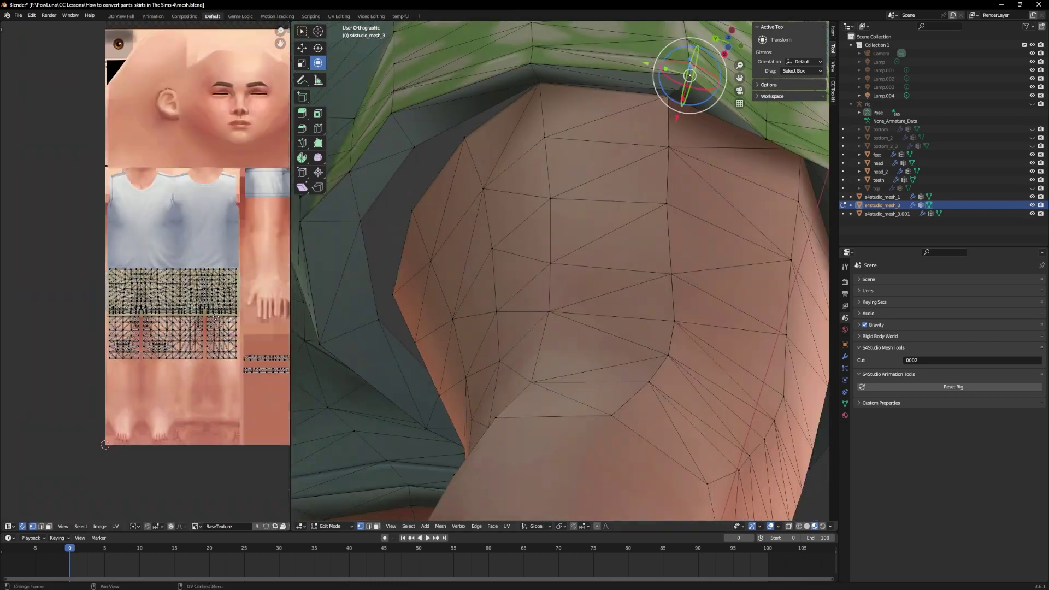
right_click(626, 178)
click(708, 187)
middle_drag(656, 191, 628, 262)
right_click(719, 175)
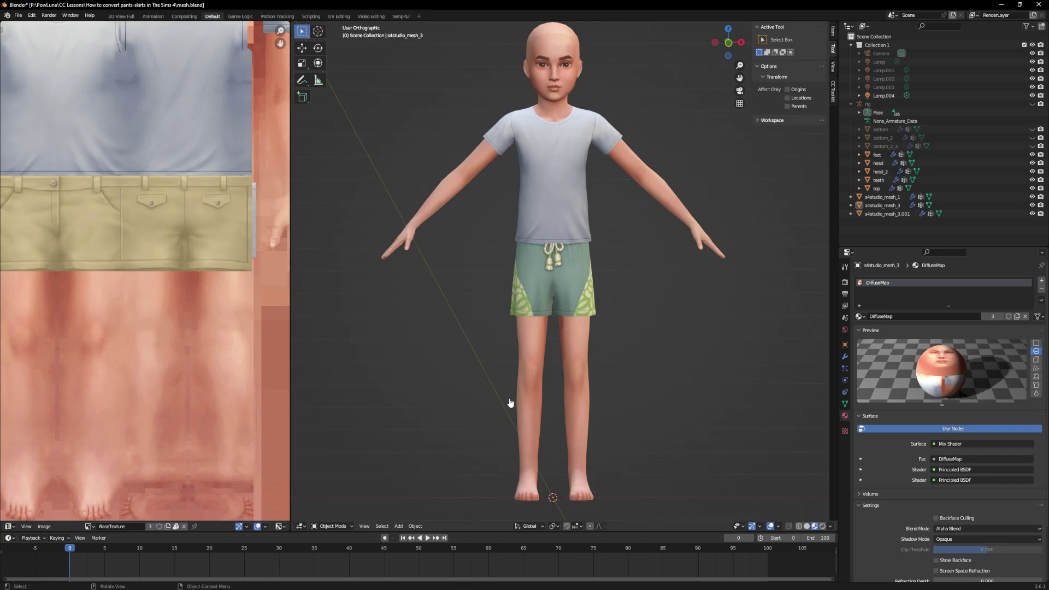
Select the joined shorts-and-legs mesh and save the Blender file
click(530, 331)
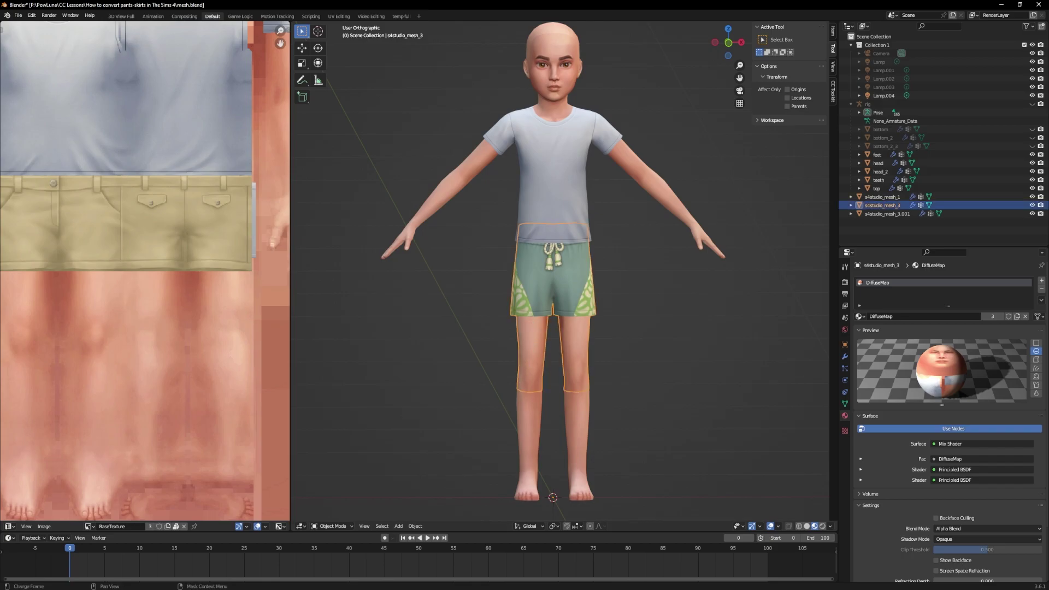
click(18, 15)
click(34, 72)
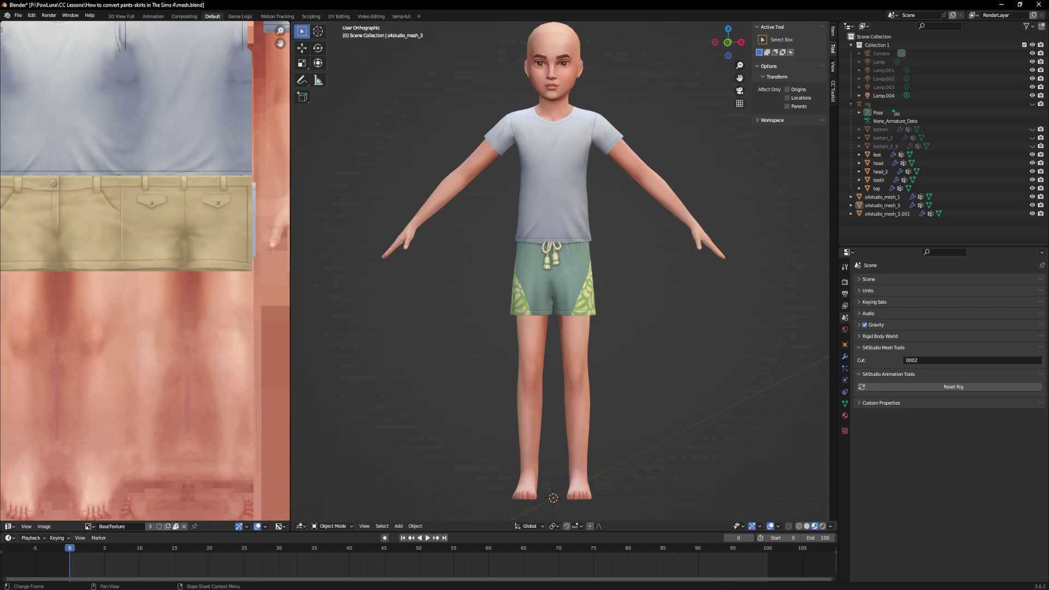
Switch to Sims 4 Studio and start a new CAS project with the Create 3D Mesh option
mouse_move(369, 589)
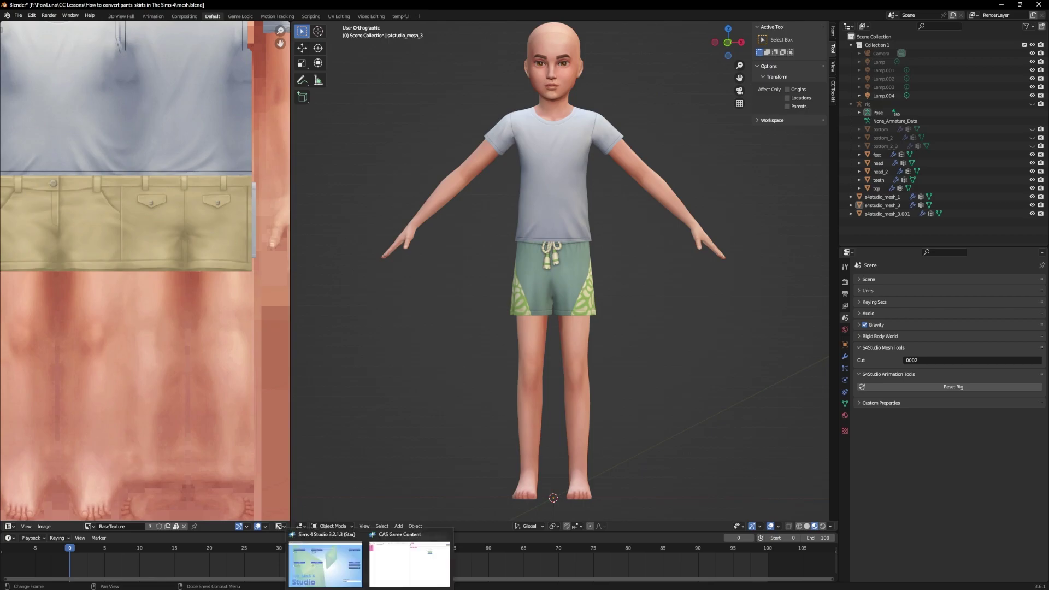
click(325, 564)
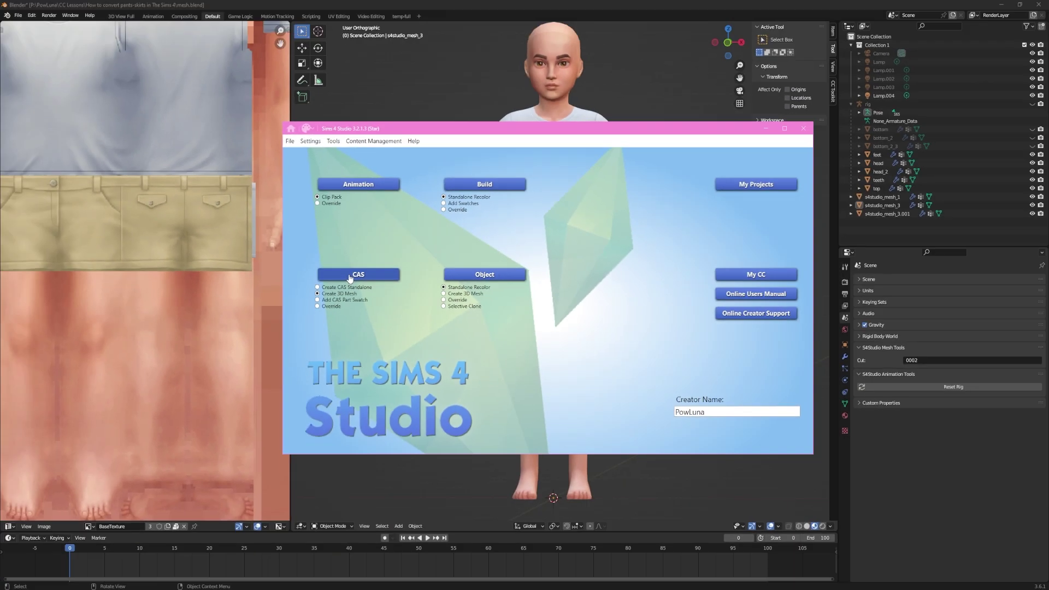
click(398, 250)
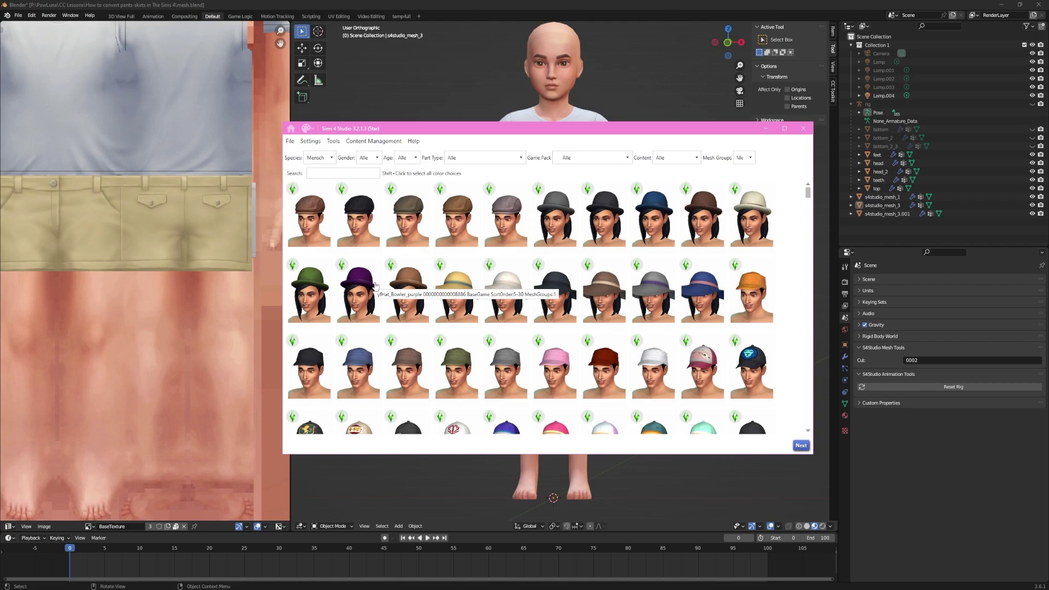
Filter the catalog to age Erwachsene and part type Unterteile and browse the available bottoms
click(407, 157)
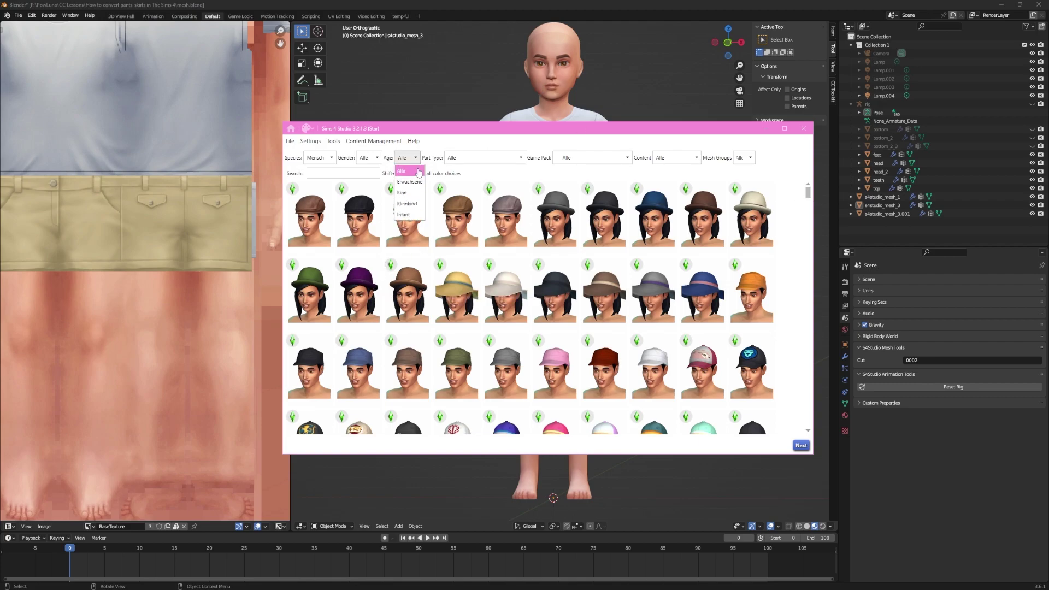
click(418, 182)
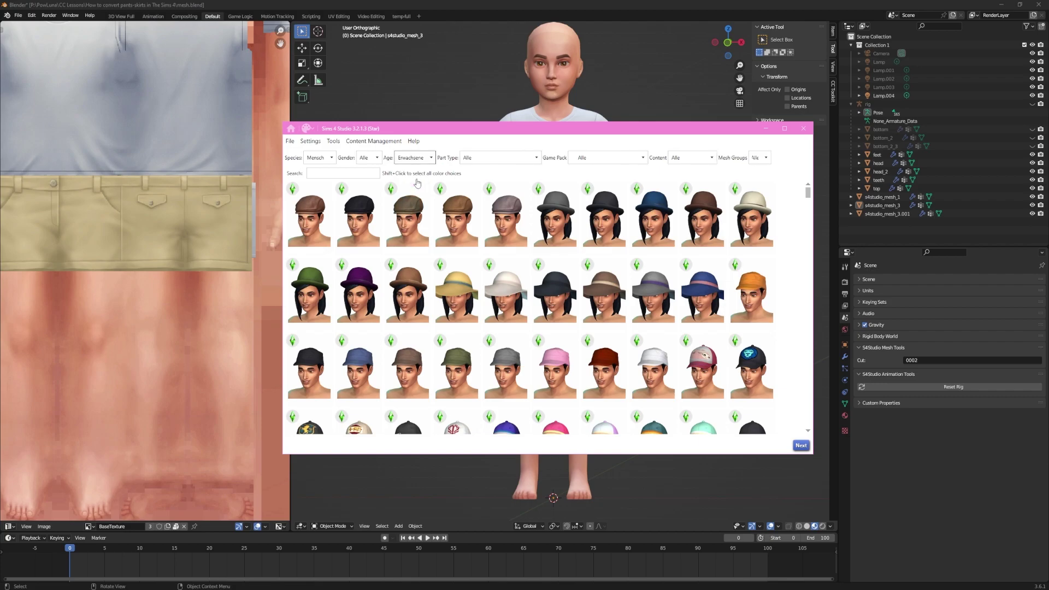
click(496, 159)
click(499, 249)
drag(806, 194, 806, 389)
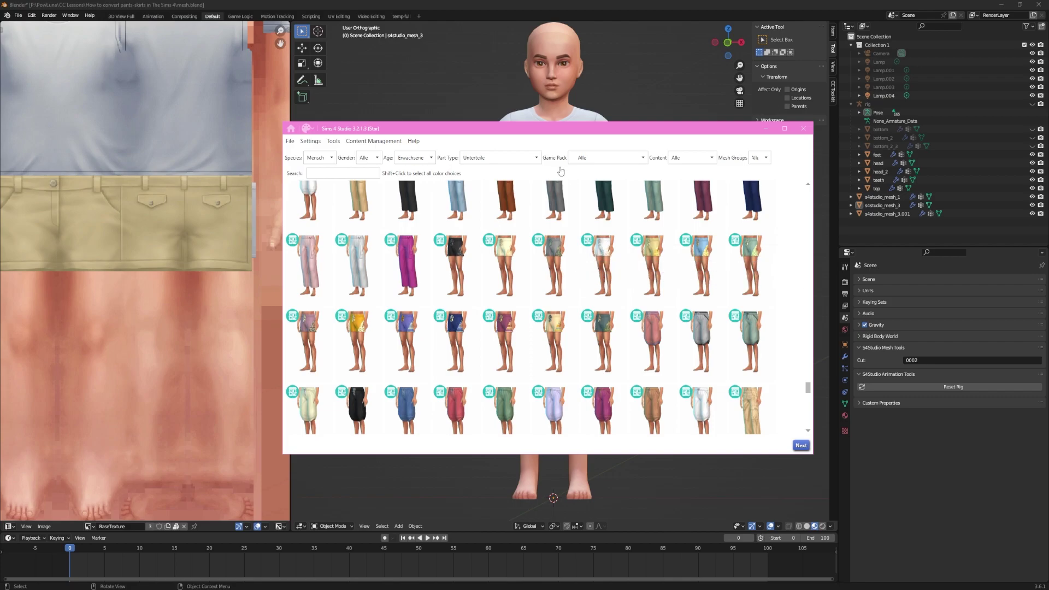
Set the age filter to Kind and choose the base-game nude bottom as the base item
click(421, 159)
click(418, 189)
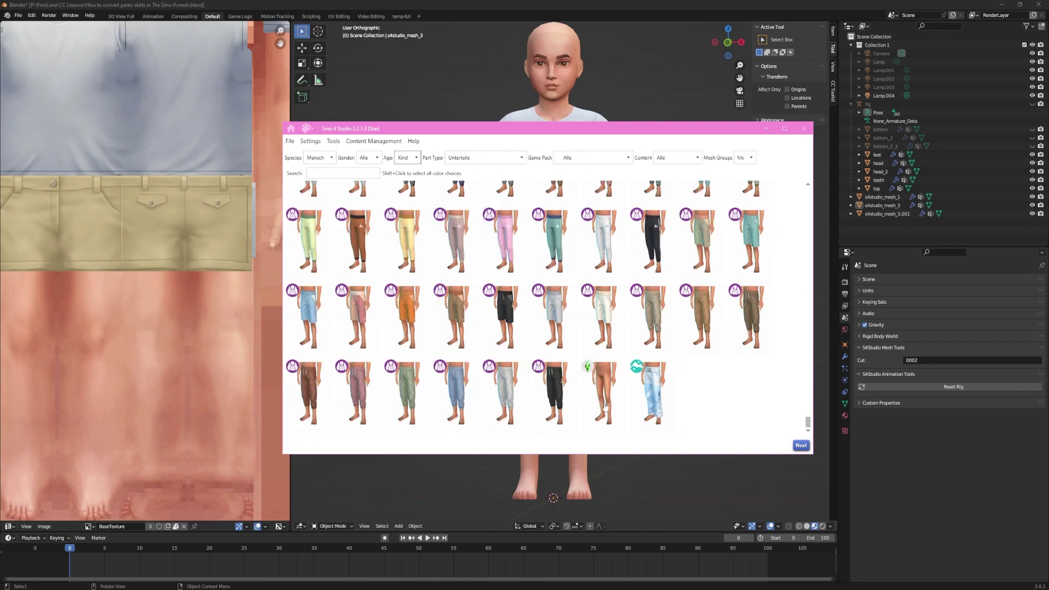
click(605, 408)
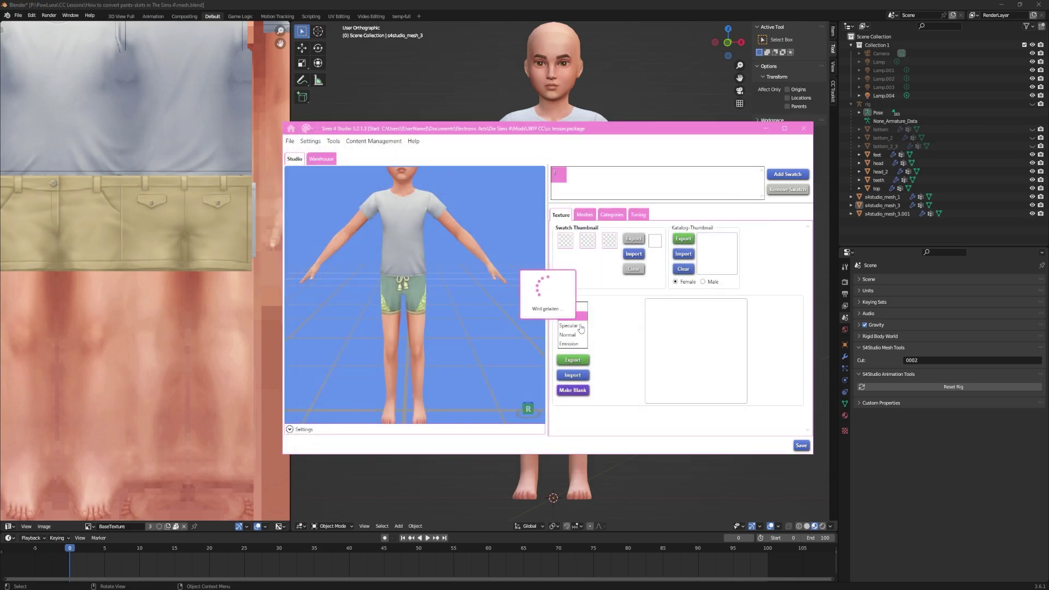
Import the specular and normal textures and the shorts mesh for LOD 0, and check the result in the preview
click(568, 325)
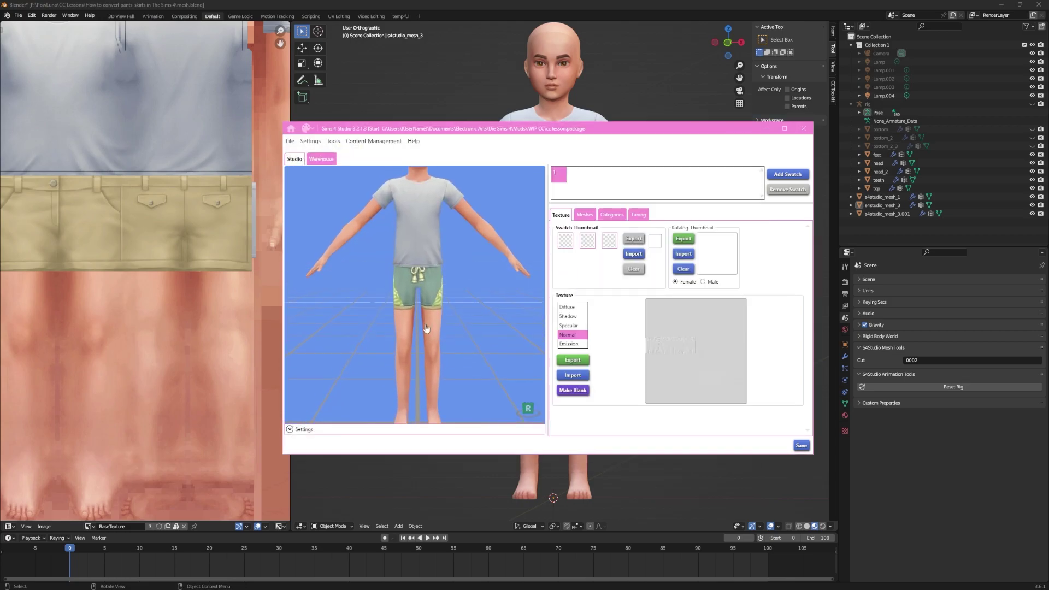
click(583, 214)
click(698, 288)
drag(480, 293, 472, 328)
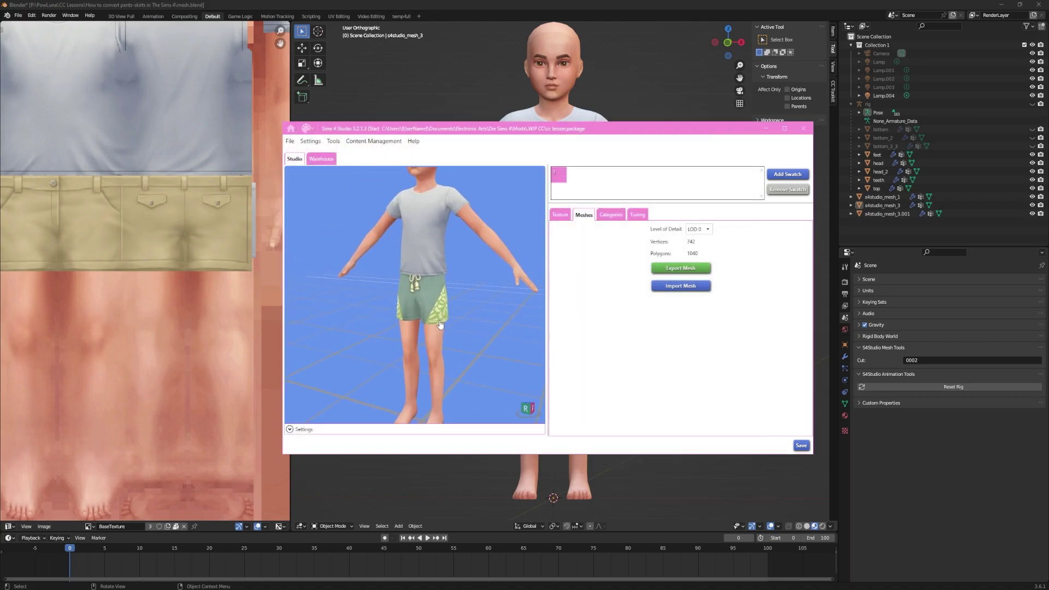
scroll(471, 327, up, 1)
Sample the shorts' green and the side pattern's pale yellow from the preview as the first two swatch thumbnail colors
click(559, 215)
click(565, 241)
click(753, 391)
click(421, 289)
click(587, 241)
click(775, 391)
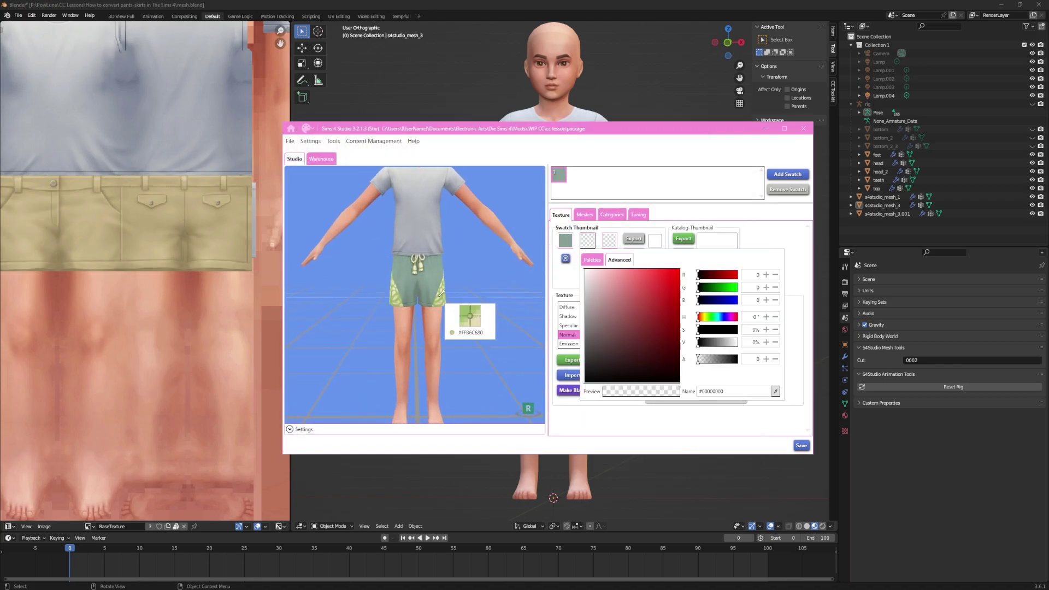
click(441, 294)
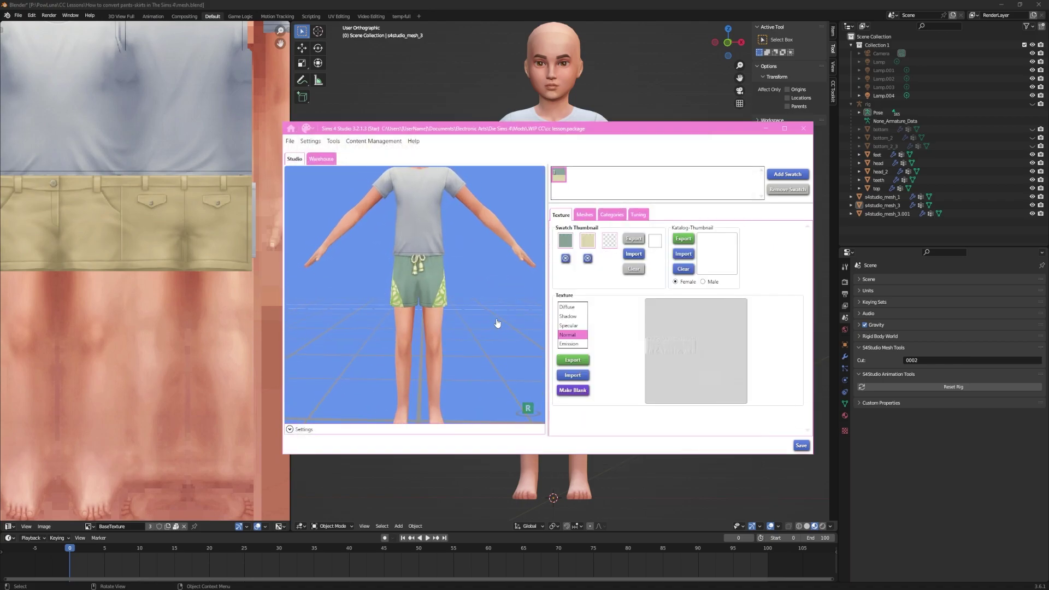
Review the item's category settings, including occult, outfit type and color palette
drag(499, 326, 456, 312)
click(612, 214)
scroll(637, 341, down, 5)
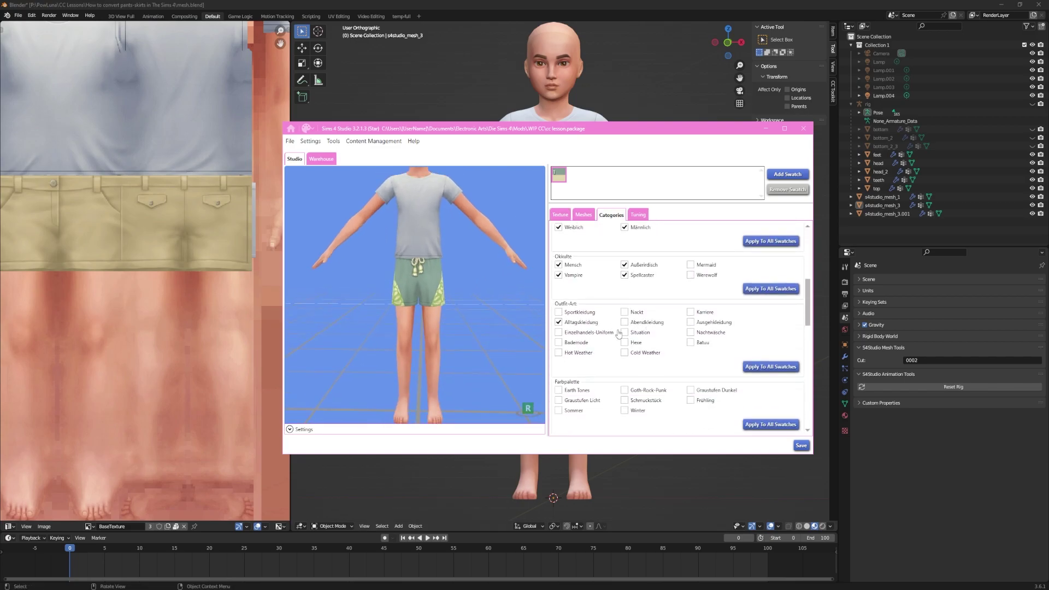
scroll(637, 342, down, 10)
click(560, 214)
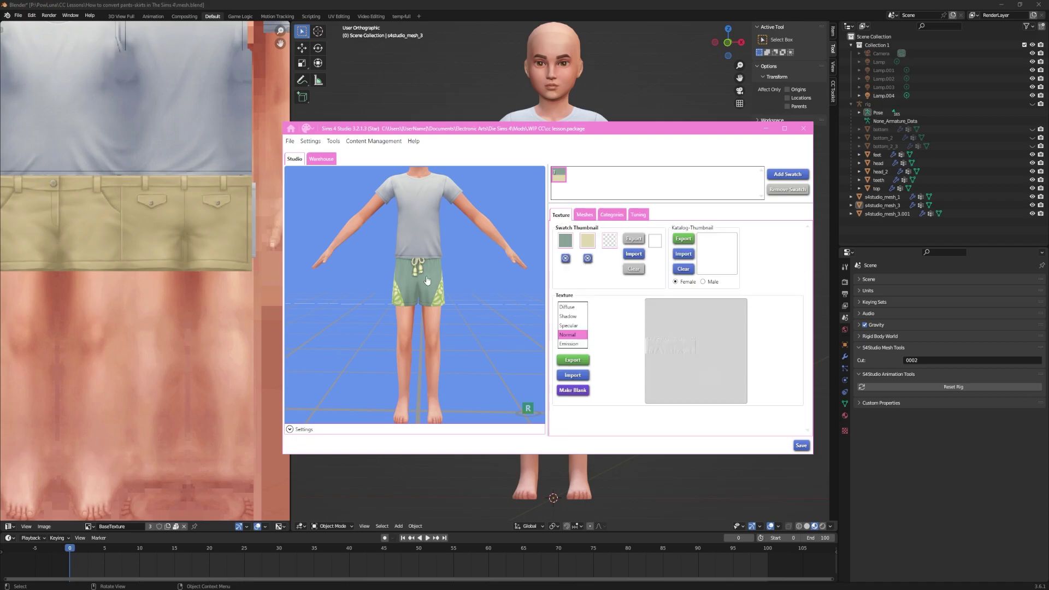
click(583, 215)
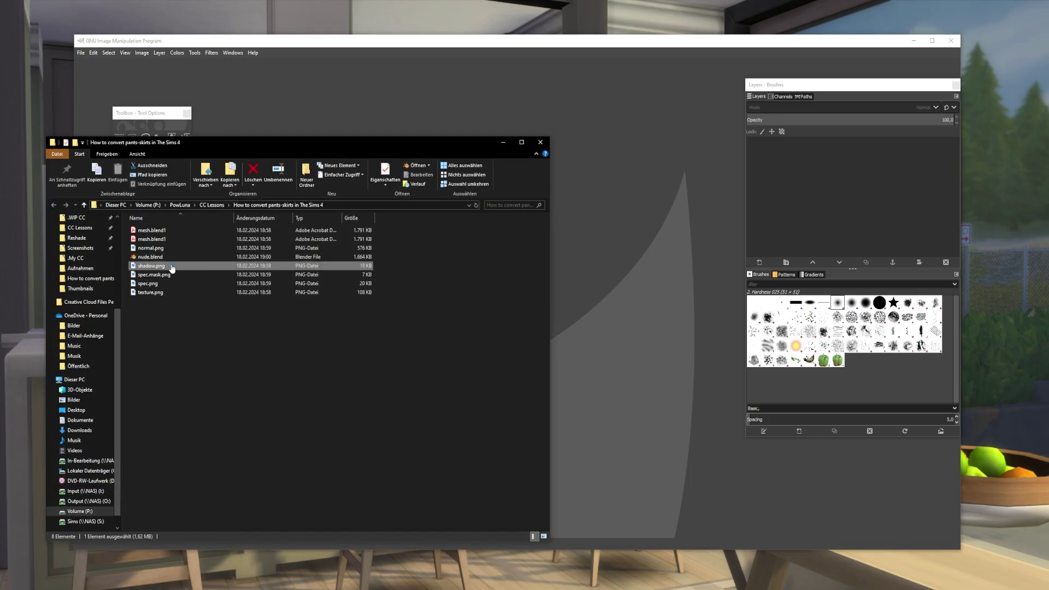
Open shadow.png in GIMP, place a new white-filled 1024 x 2048 layer beneath the shadow and overwrite the file
drag(173, 270, 574, 286)
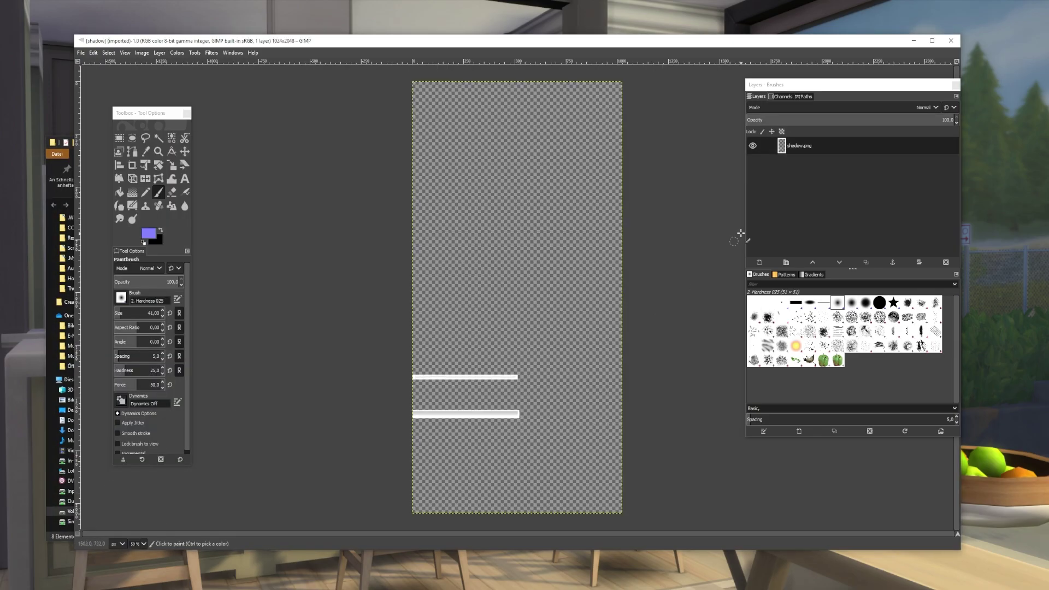
click(766, 263)
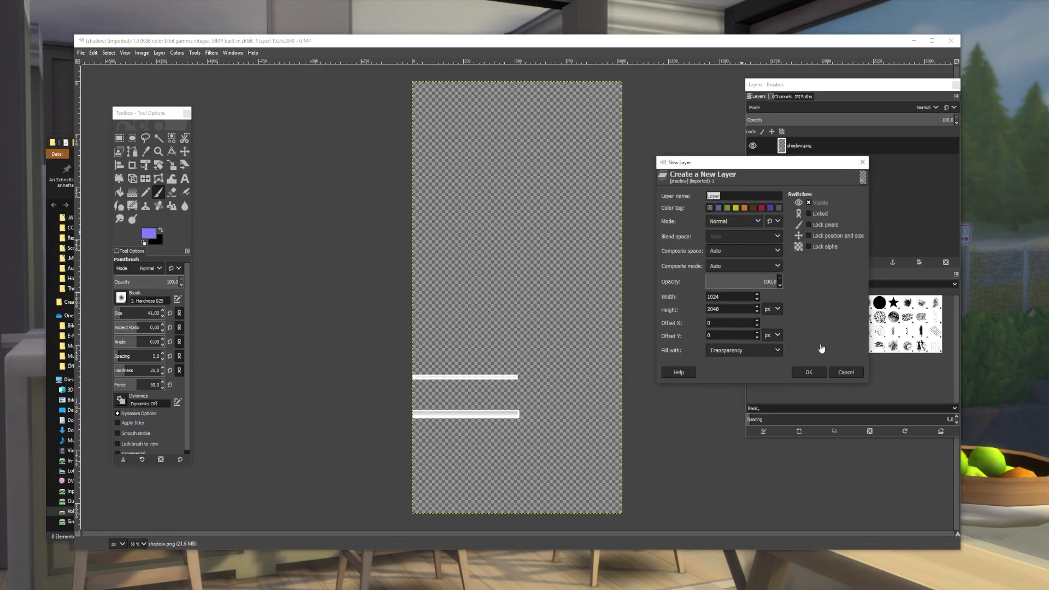
click(761, 382)
click(809, 372)
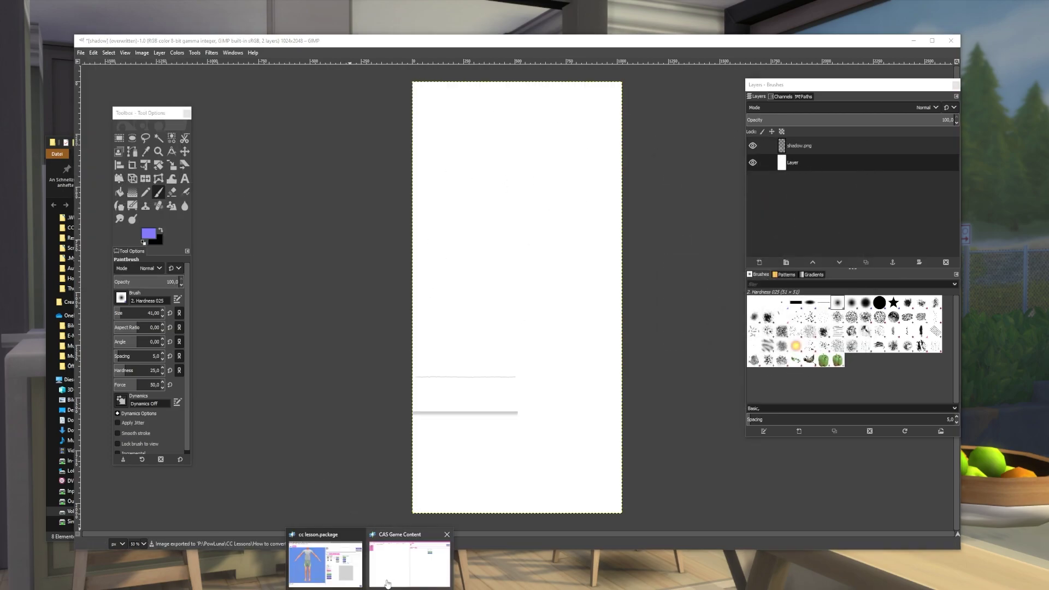
Switch back to the cc lesson.package project in Sims 4 Studio and import the edited image as the Shadow texture
click(342, 584)
click(62, 152)
click(503, 143)
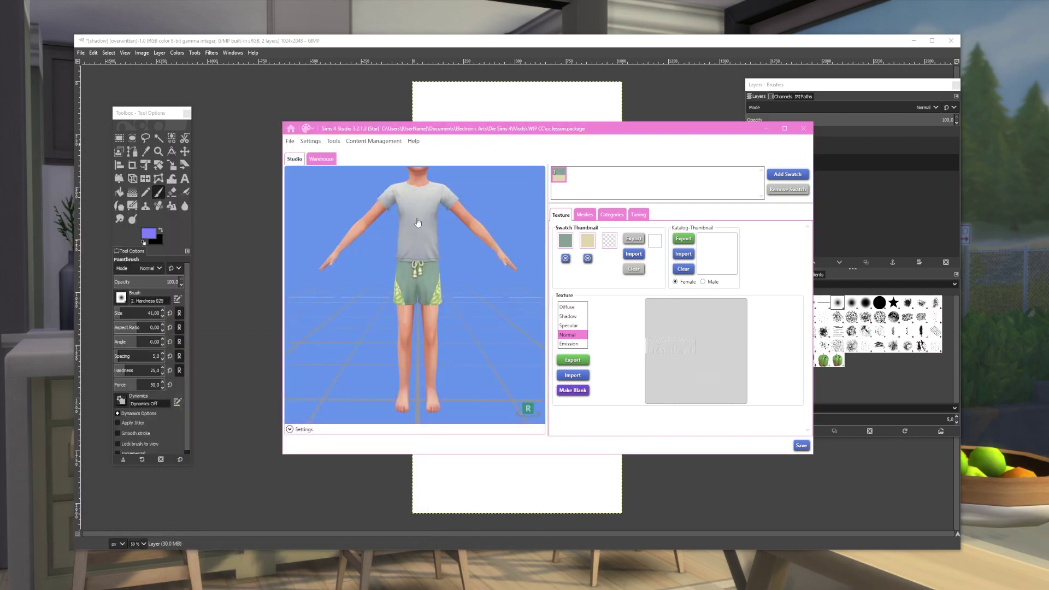
click(571, 326)
click(570, 317)
click(578, 376)
double_click(448, 194)
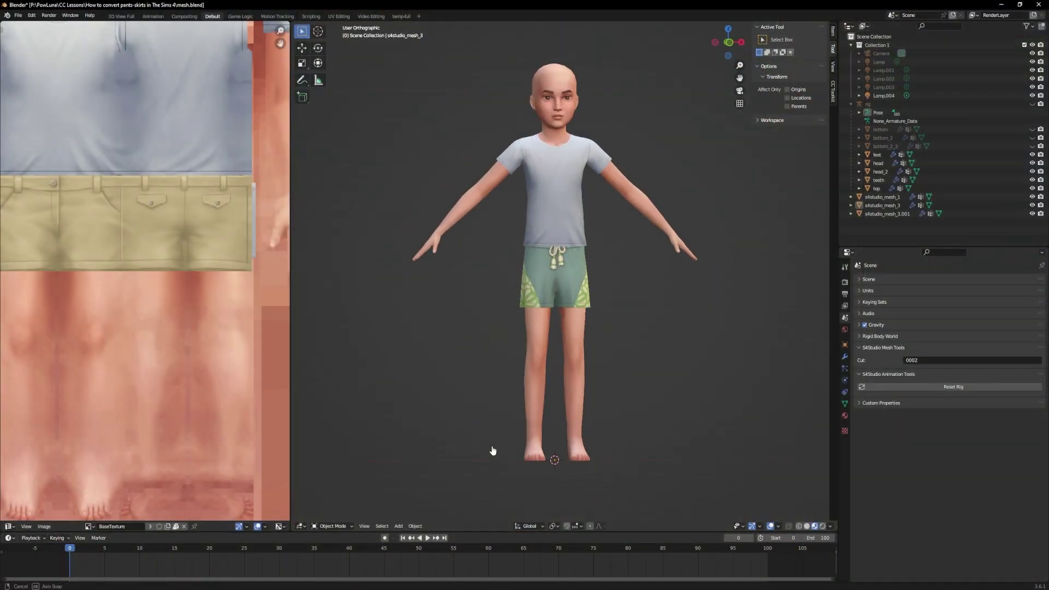
scroll(491, 450, up, 3)
mouse_move(491, 450)
middle_down()
mouse_move(505, 394)
mouse_move(475, 402)
mouse_move(500, 455)
middle_up()
scroll(490, 464, down, 1)
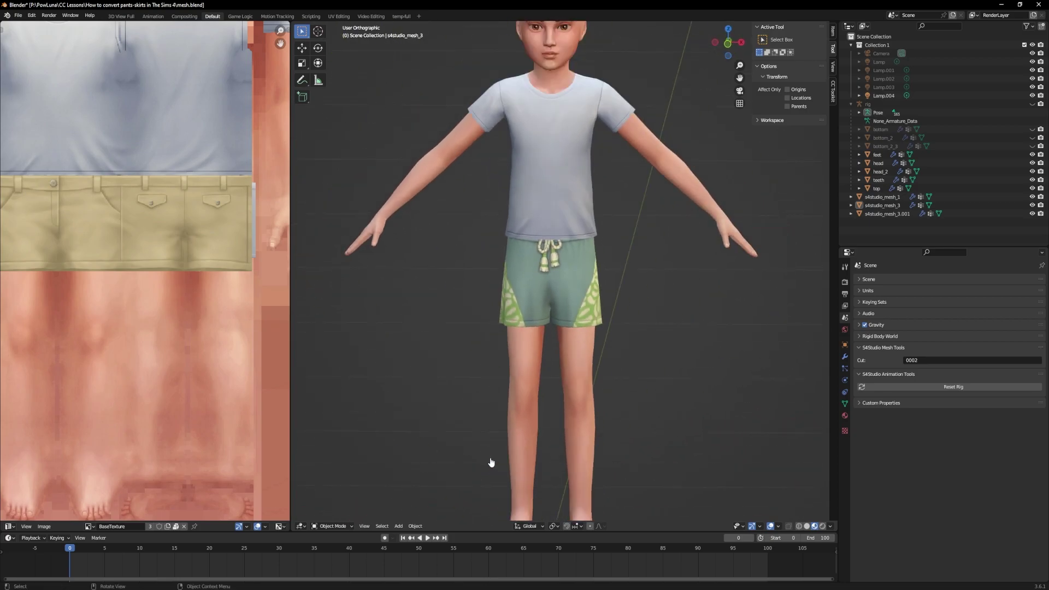